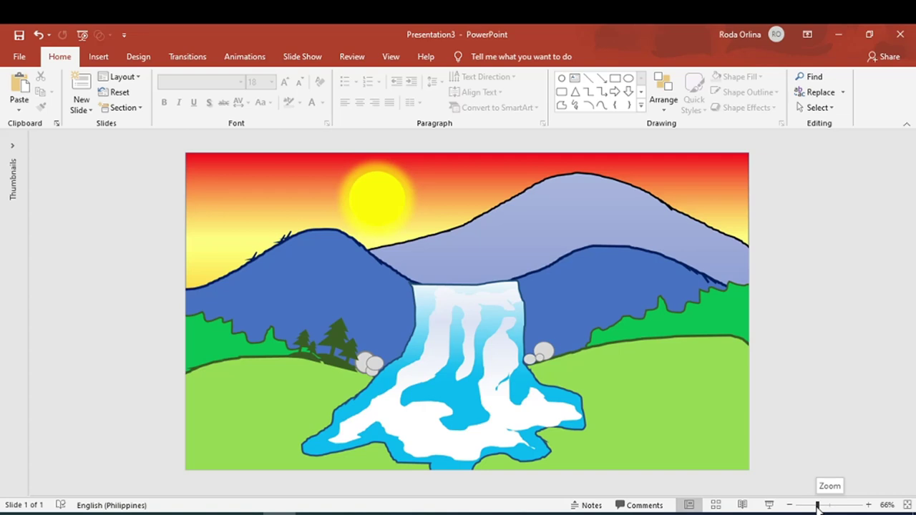
Zoom the slide view out to a tiny preview and back in several steps
click(868, 505)
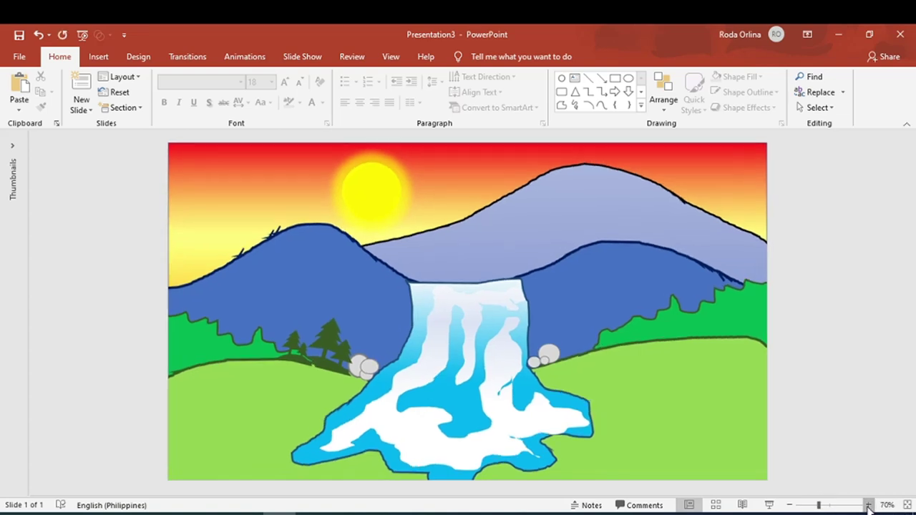
click(868, 505)
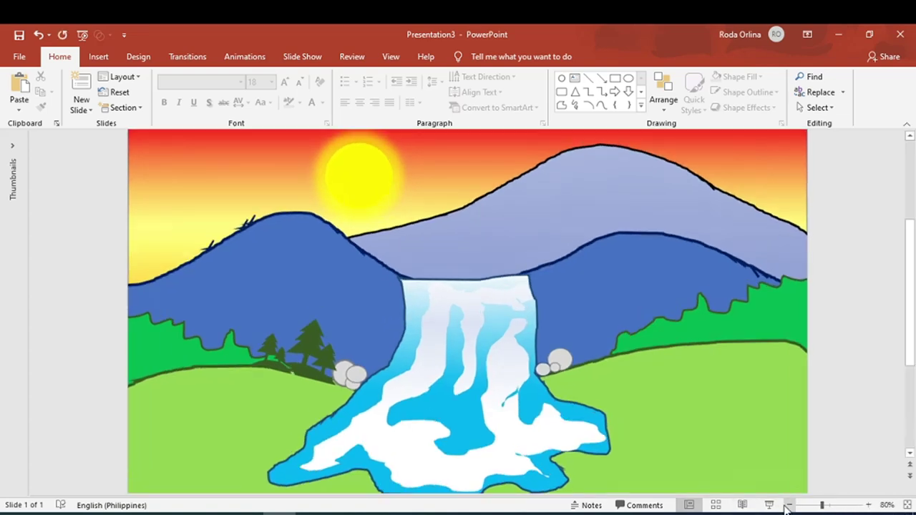
click(790, 506)
drag(819, 506, 766, 510)
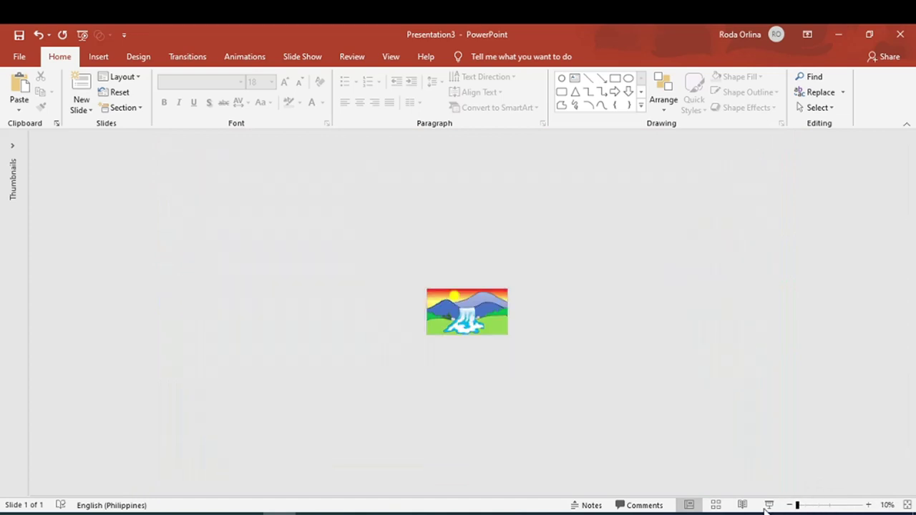
click(869, 505)
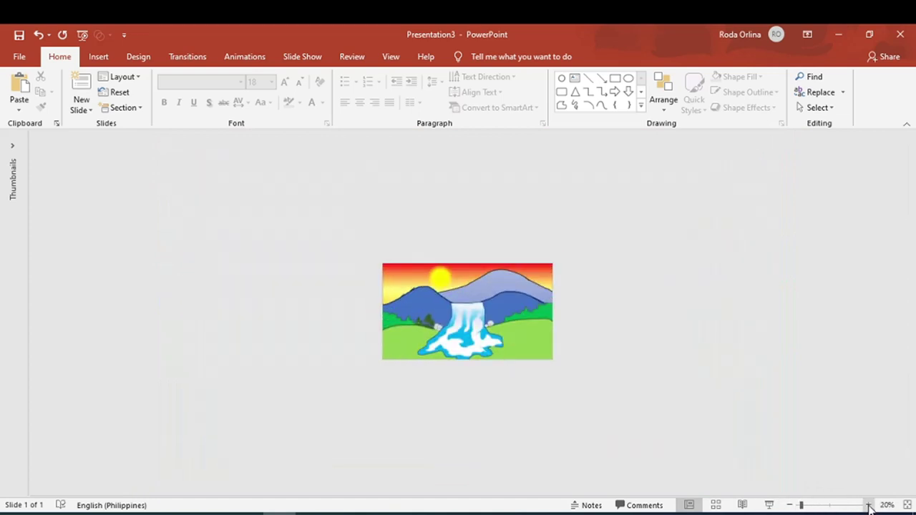
click(869, 505)
click(868, 505)
click(868, 506)
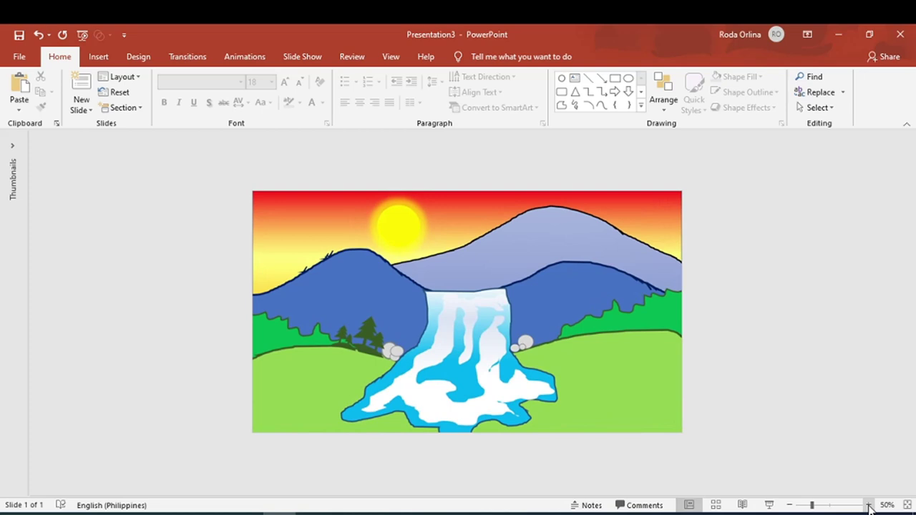
click(868, 506)
click(869, 506)
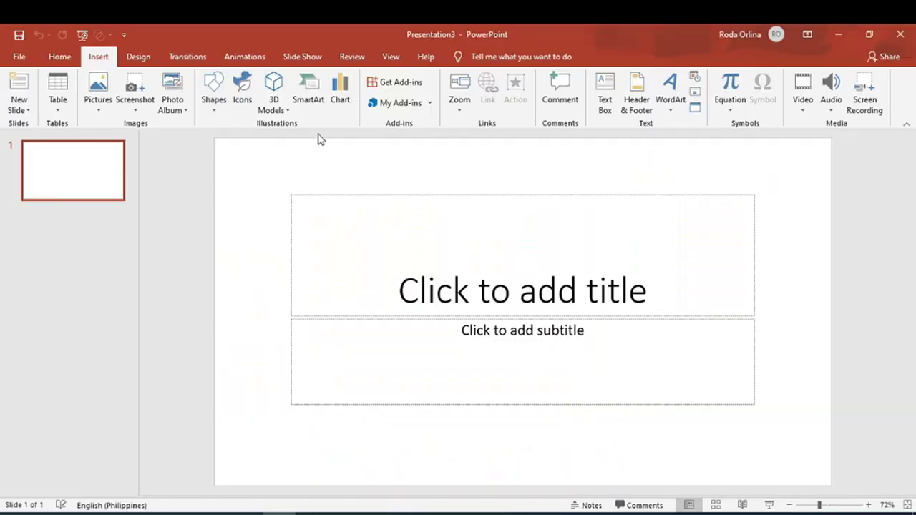
Switch the slide to the Blank layout and keep the 13.333 × 7.5 in slide size
right_click(308, 166)
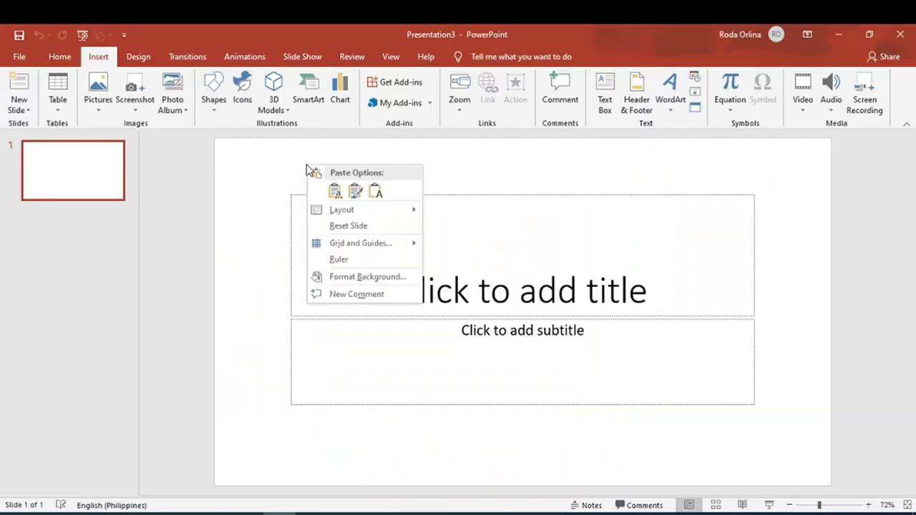
mouse_move(342, 209)
click(465, 368)
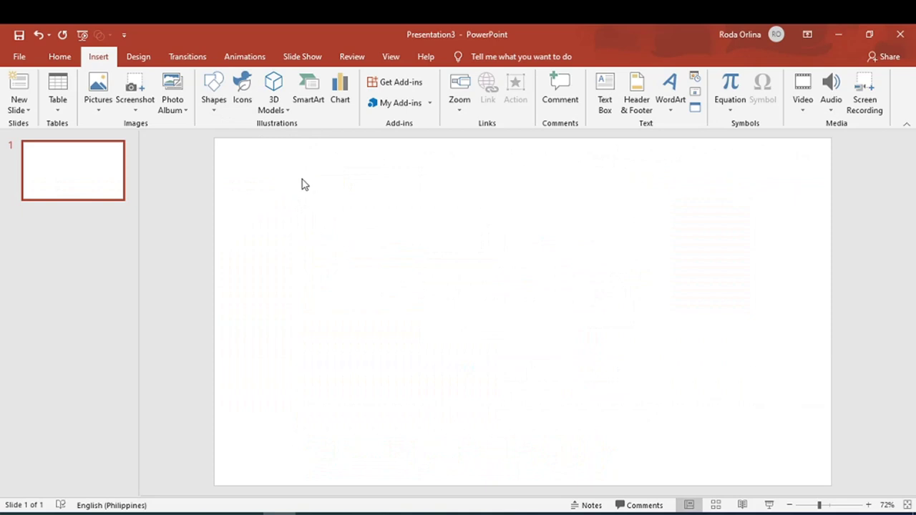
click(140, 57)
click(817, 100)
click(832, 184)
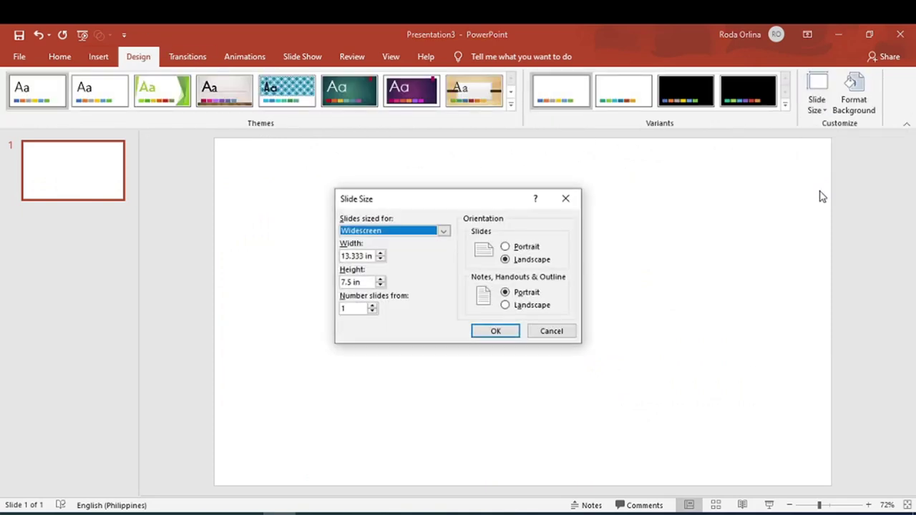
click(549, 333)
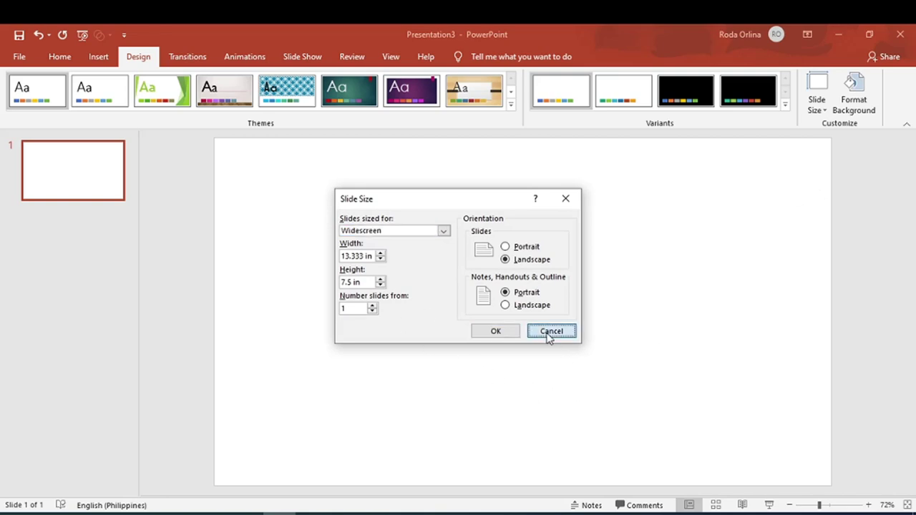
click(98, 57)
Draw a closed two-humped Scribble hill spanning the slide's full width
click(210, 95)
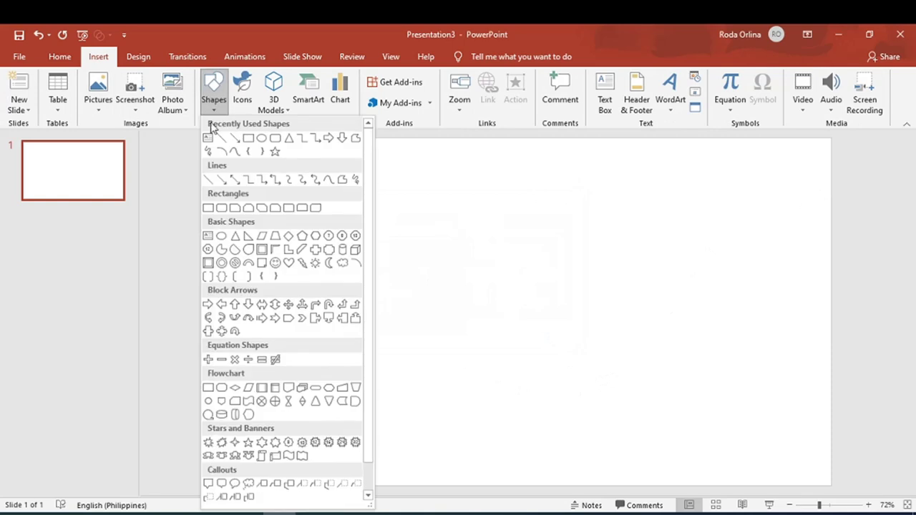
click(358, 180)
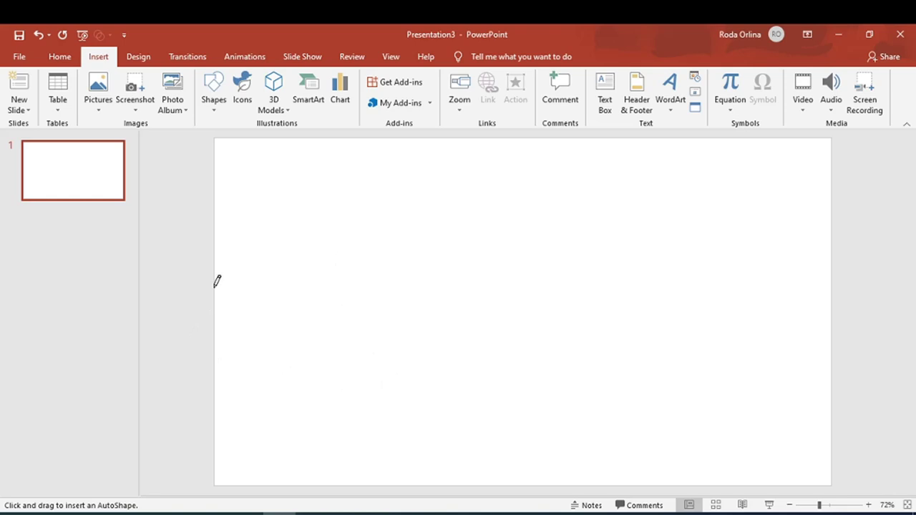
mouse_move(217, 281)
mouse_down()
mouse_move(340, 221)
mouse_move(386, 217)
mouse_move(475, 276)
mouse_up()
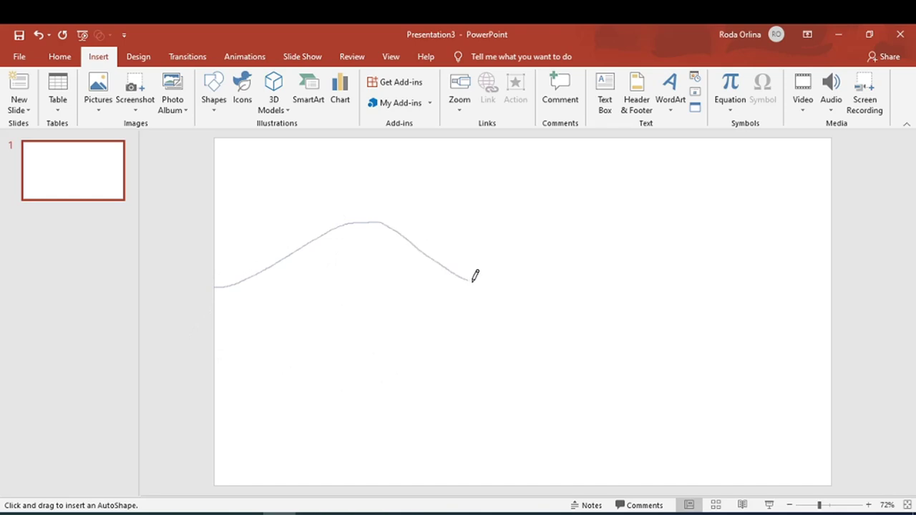
drag(474, 278, 835, 287)
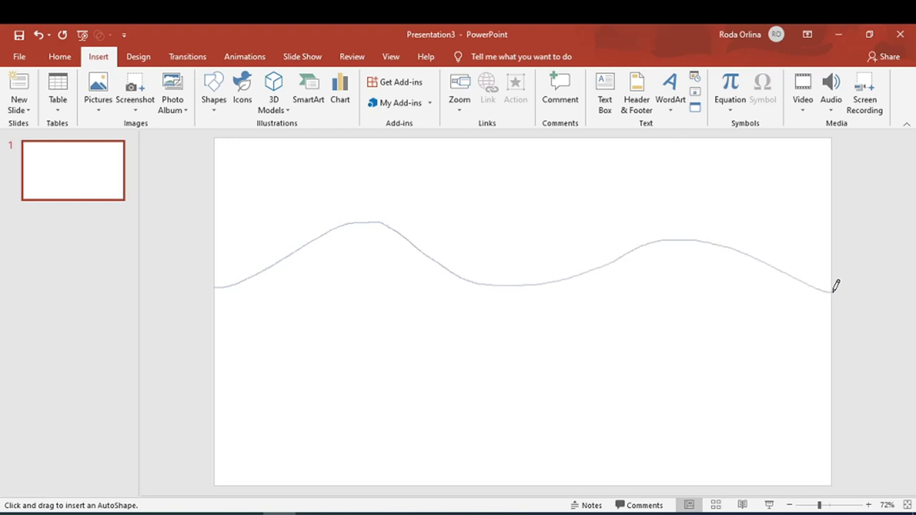
drag(835, 286, 831, 346)
drag(831, 346, 211, 387)
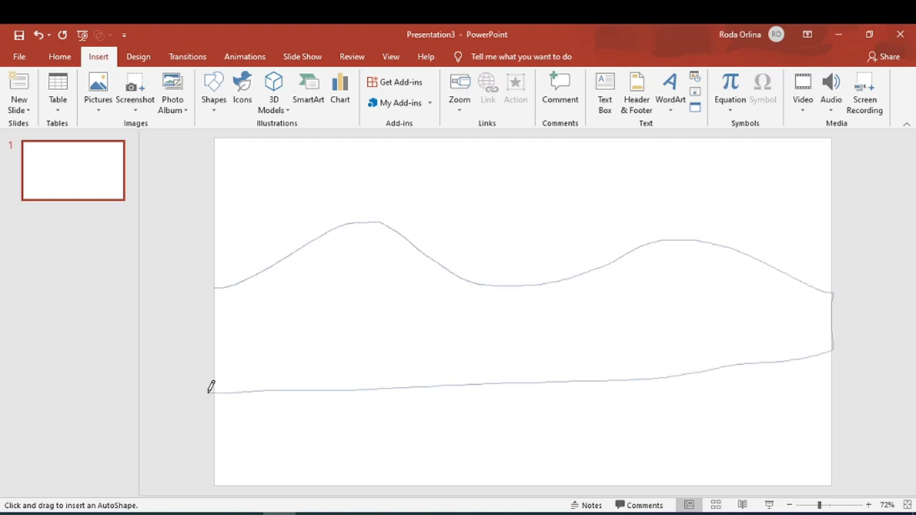
drag(211, 386, 211, 289)
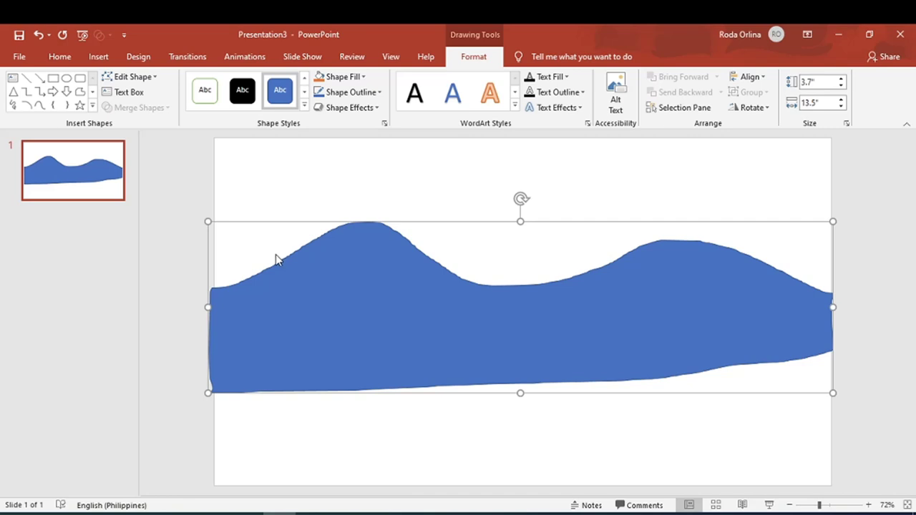
click(208, 146)
click(99, 57)
click(213, 93)
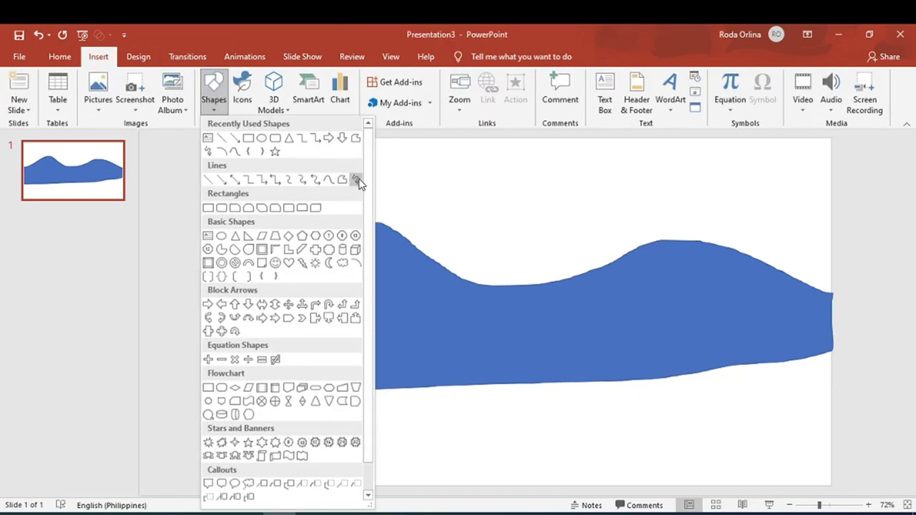
Draw a taller Scribble mountain rising from the hill's edge toward the upper right
click(357, 180)
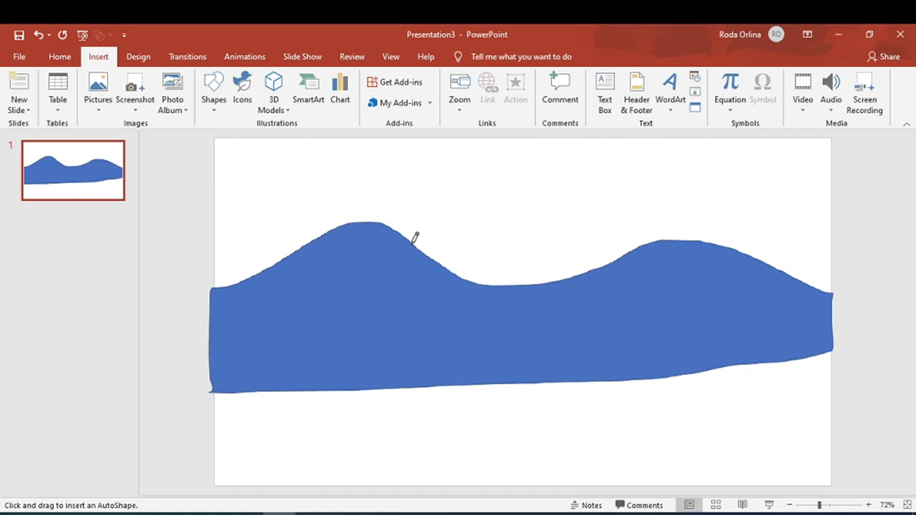
click(413, 244)
drag(503, 224, 646, 159)
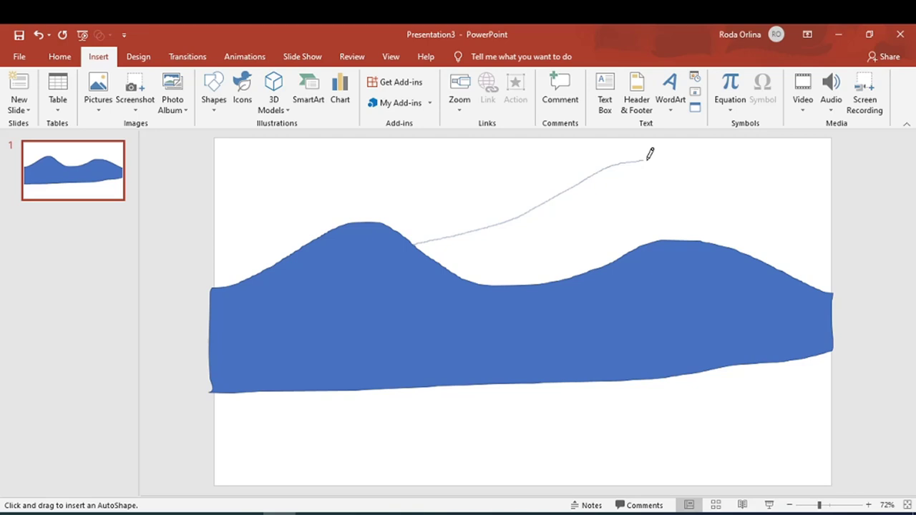
drag(650, 154, 413, 237)
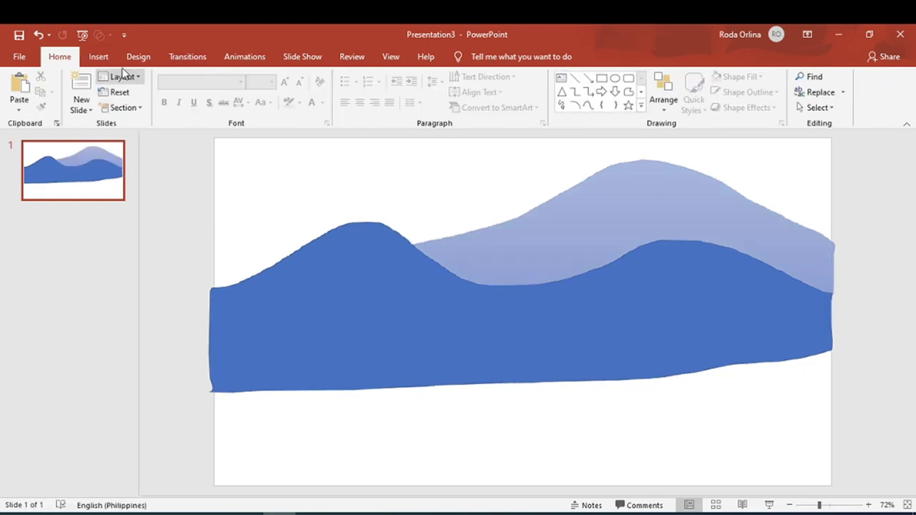
click(99, 57)
click(214, 96)
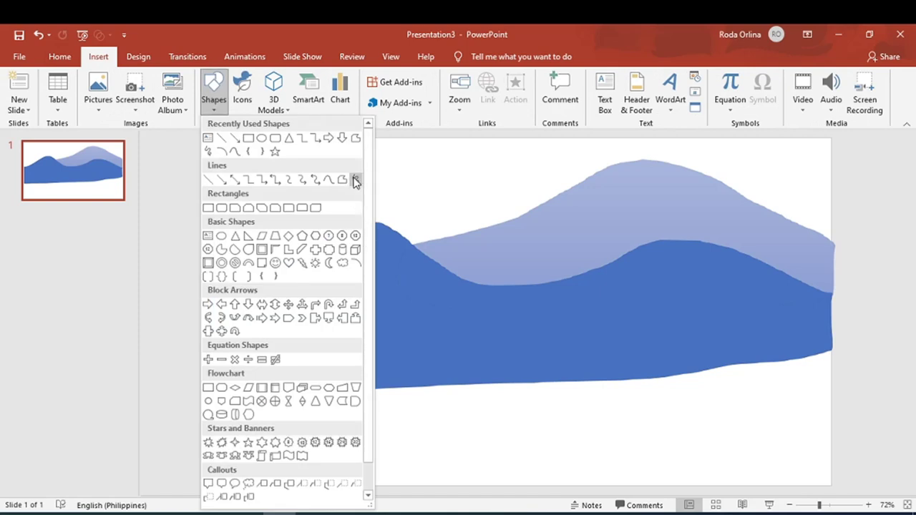
Trace a closed Scribble waterfall pouring between the hills into a spreading pool
click(356, 180)
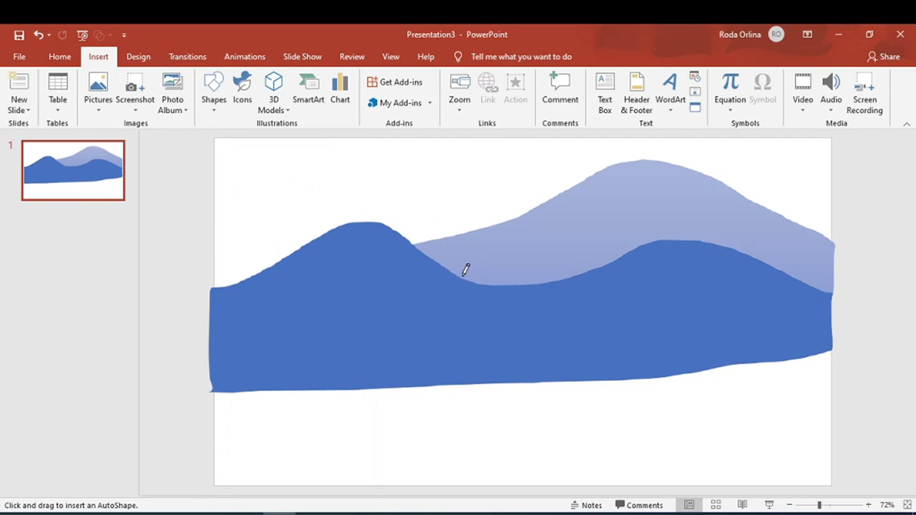
mouse_move(464, 274)
mouse_down()
mouse_move(454, 352)
mouse_move(432, 370)
mouse_move(372, 458)
mouse_move(380, 460)
mouse_up()
drag(381, 456, 574, 269)
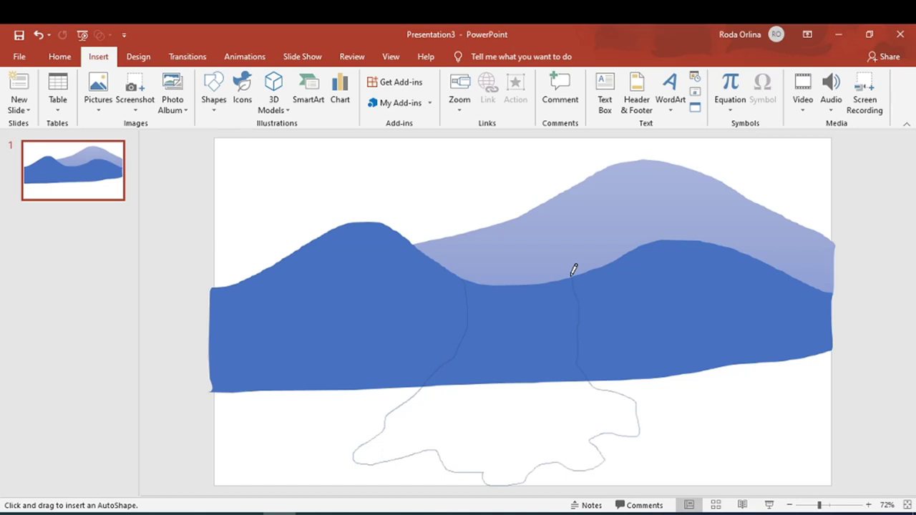
drag(574, 270, 573, 273)
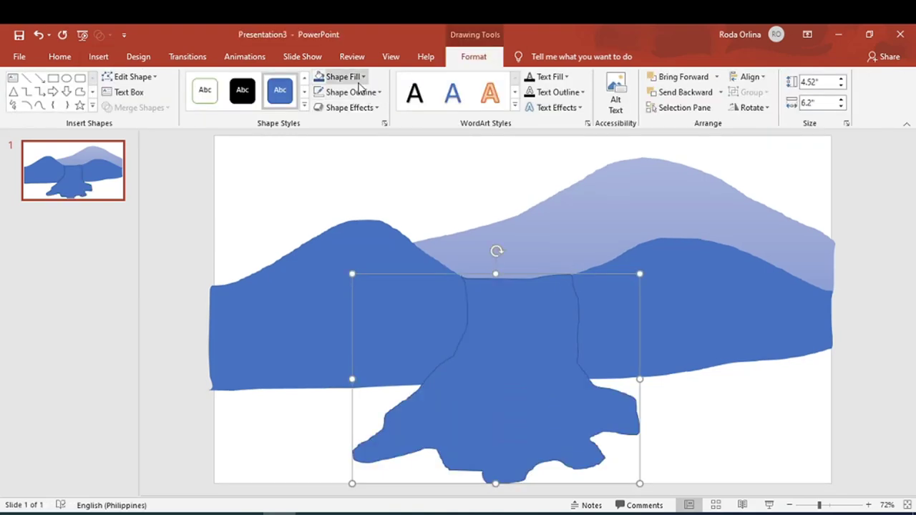
Fill the waterfall light blue with a dark blue outline, then deselect it
click(362, 78)
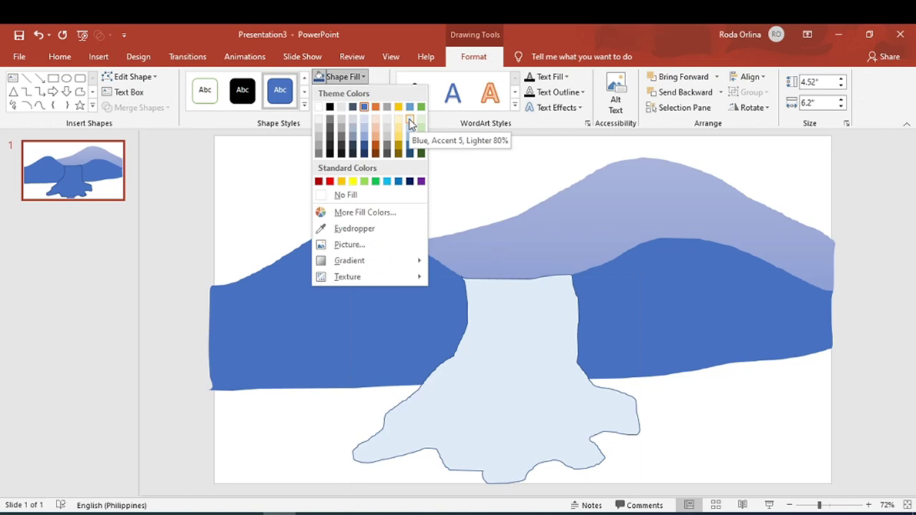
click(410, 119)
click(363, 94)
click(354, 208)
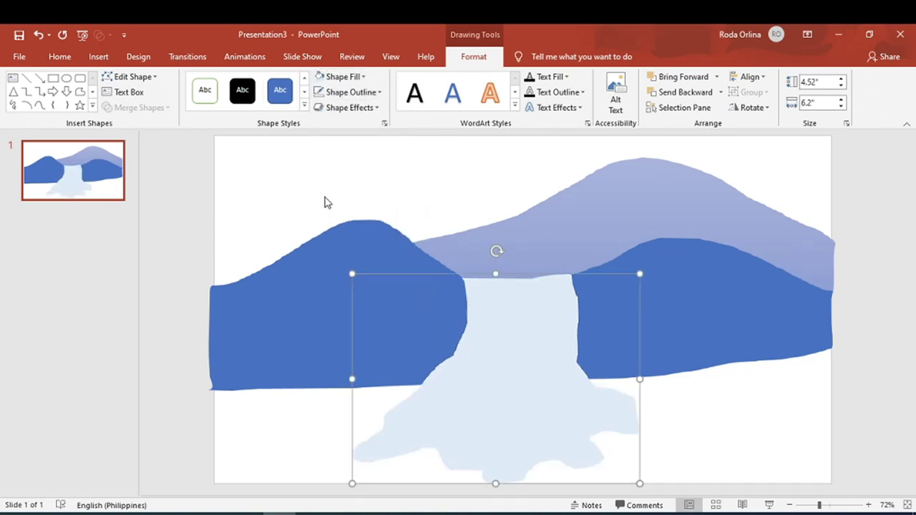
click(351, 93)
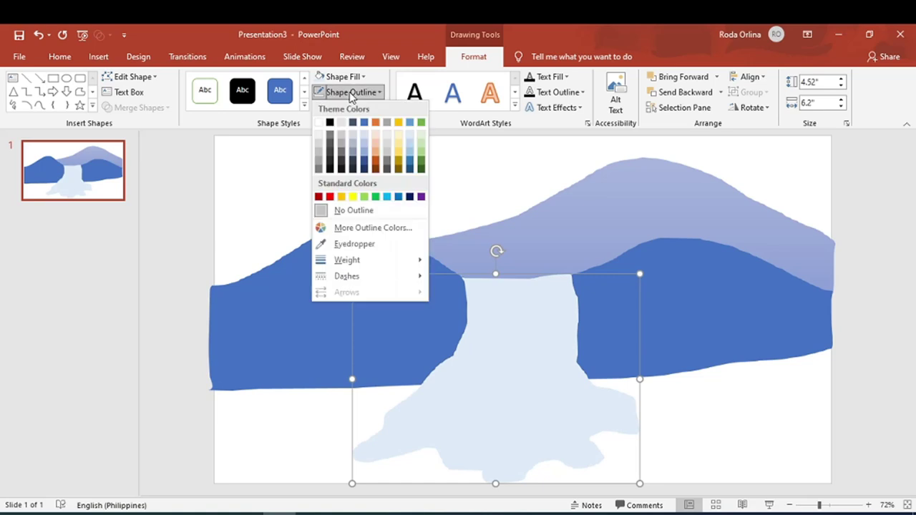
click(409, 199)
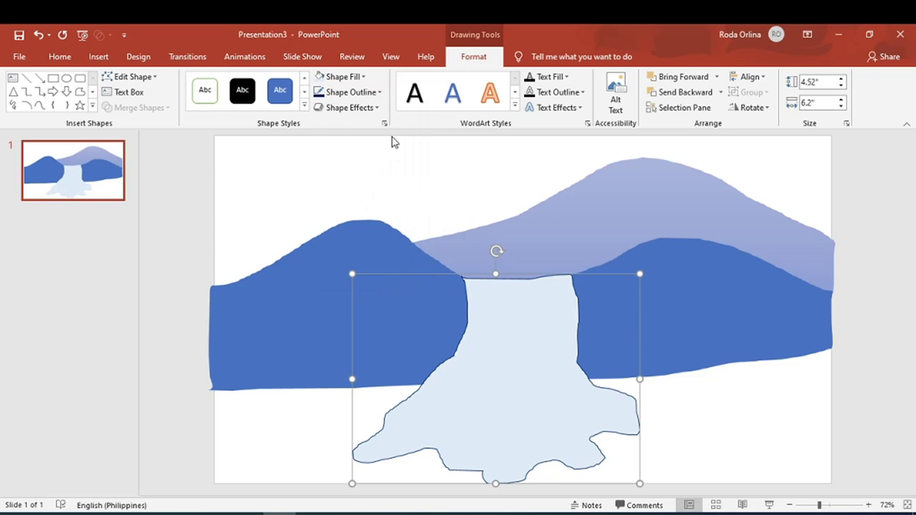
click(343, 77)
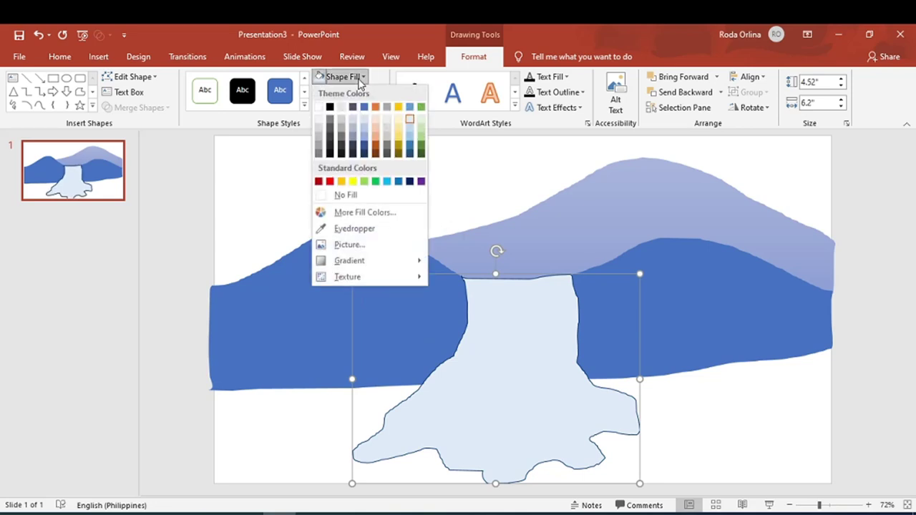
click(387, 182)
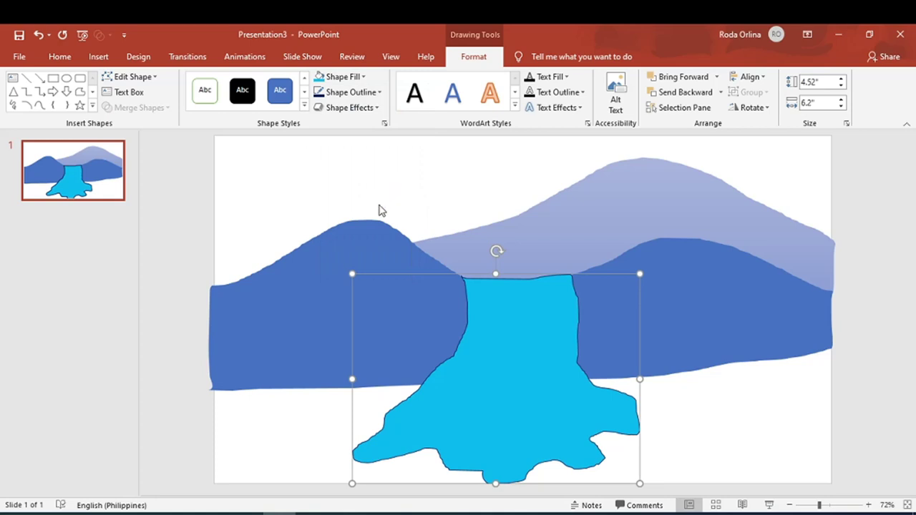
click(380, 211)
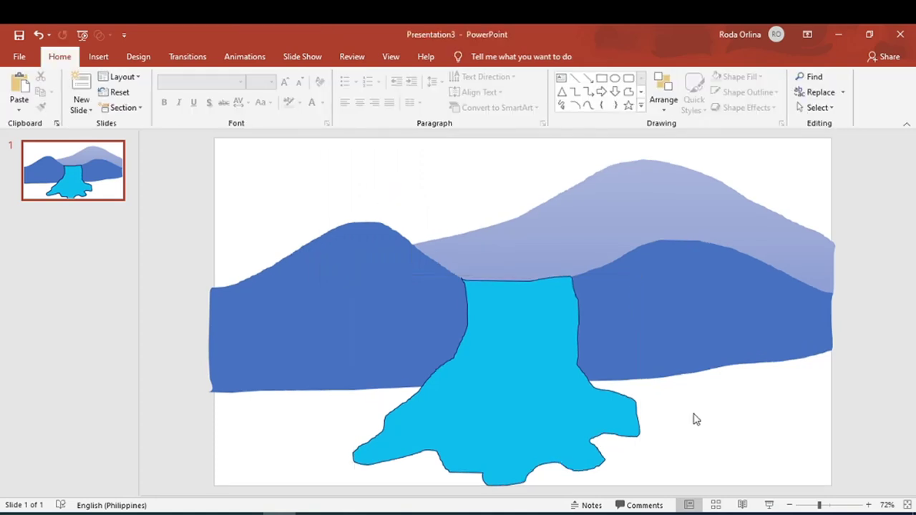
Trace a Scribble ground shape along the mountain base and the slide bottom
click(97, 61)
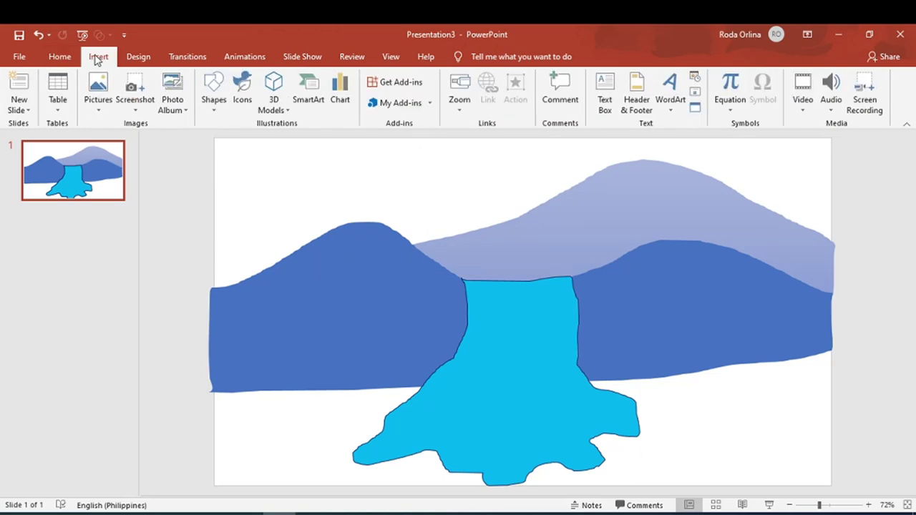
click(213, 93)
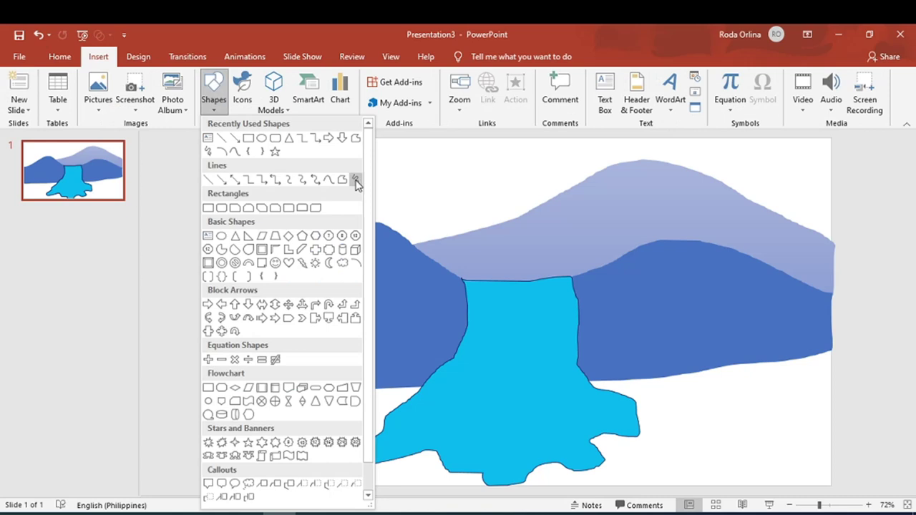
click(356, 180)
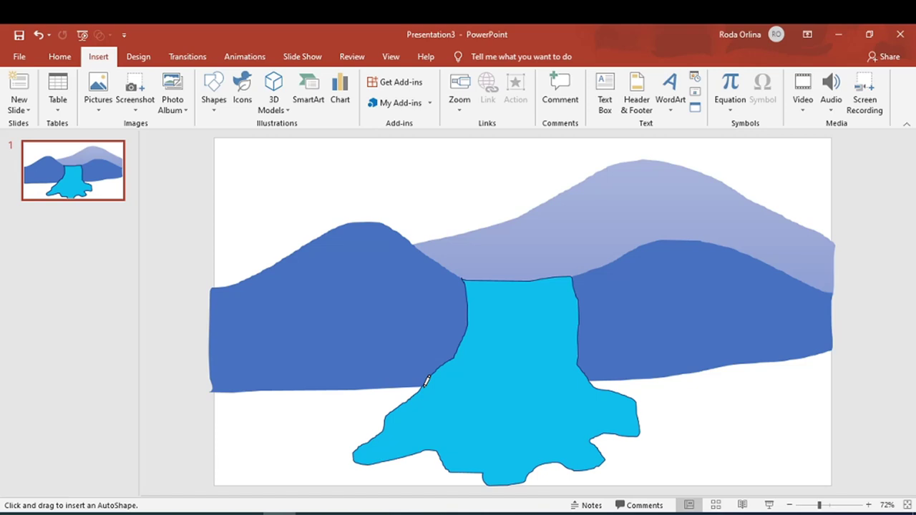
mouse_move(426, 382)
mouse_down()
mouse_move(209, 385)
mouse_move(204, 481)
mouse_up()
drag(203, 481, 845, 382)
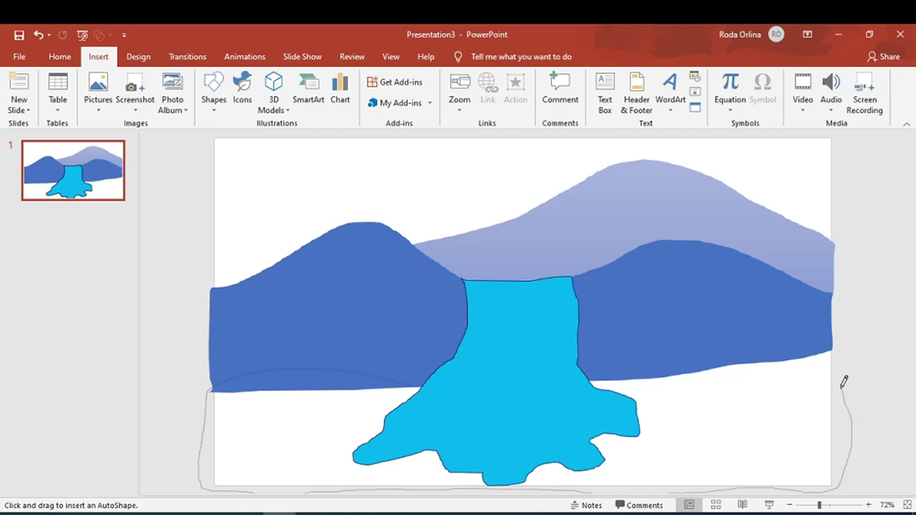
drag(845, 382, 587, 367)
double_click(587, 368)
Fill the ground light green and stretch it taller and past the right edge
click(342, 77)
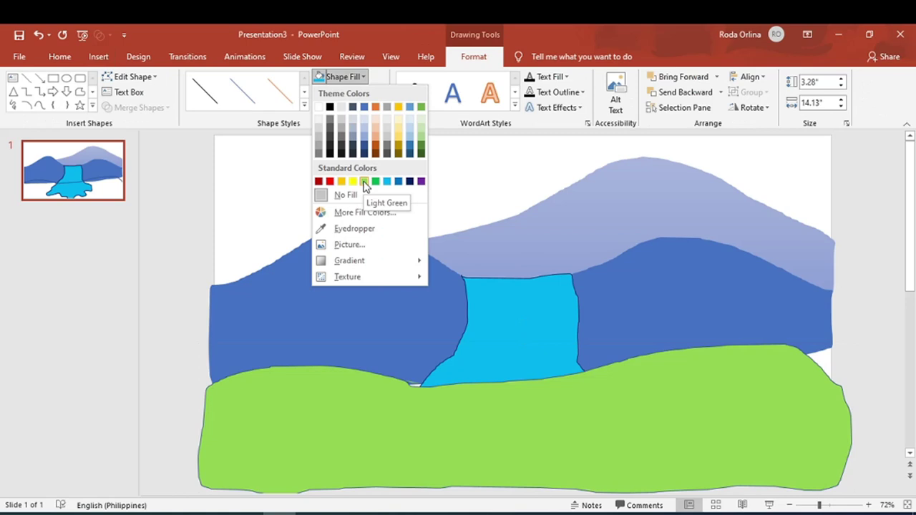
click(388, 181)
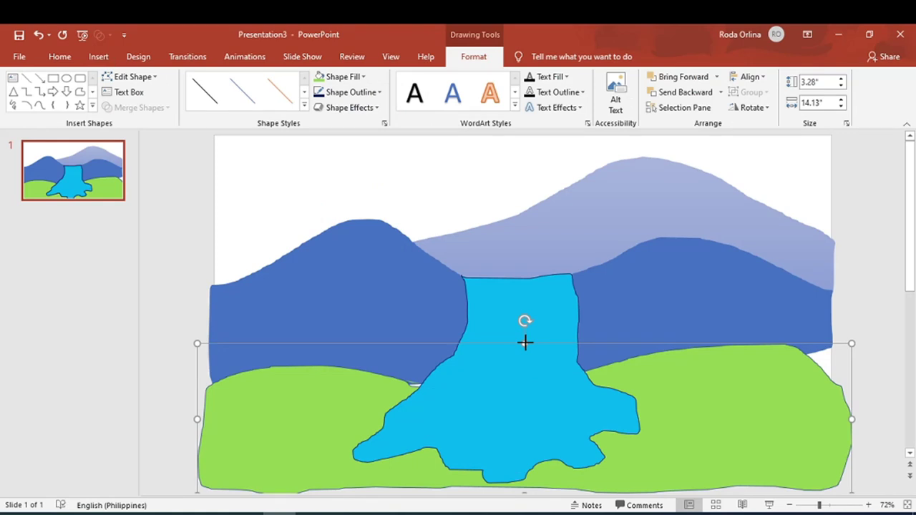
drag(524, 343, 523, 335)
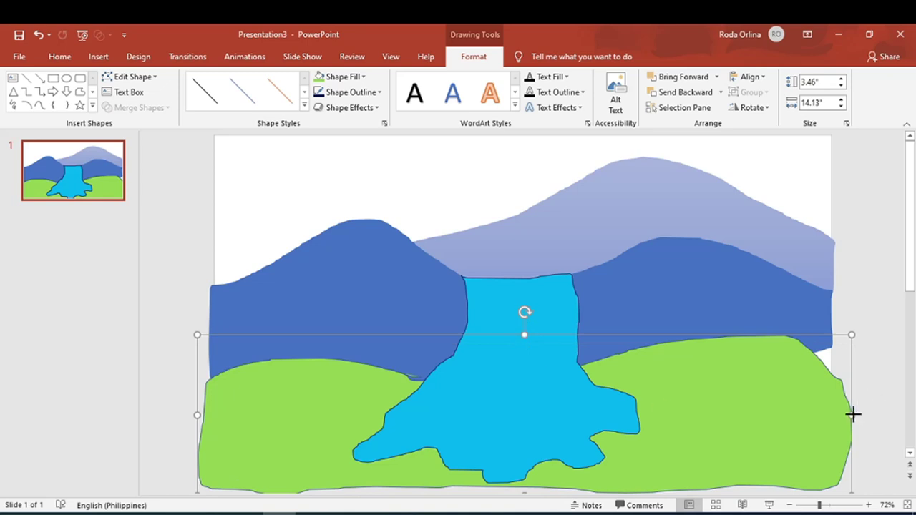
drag(853, 414, 881, 414)
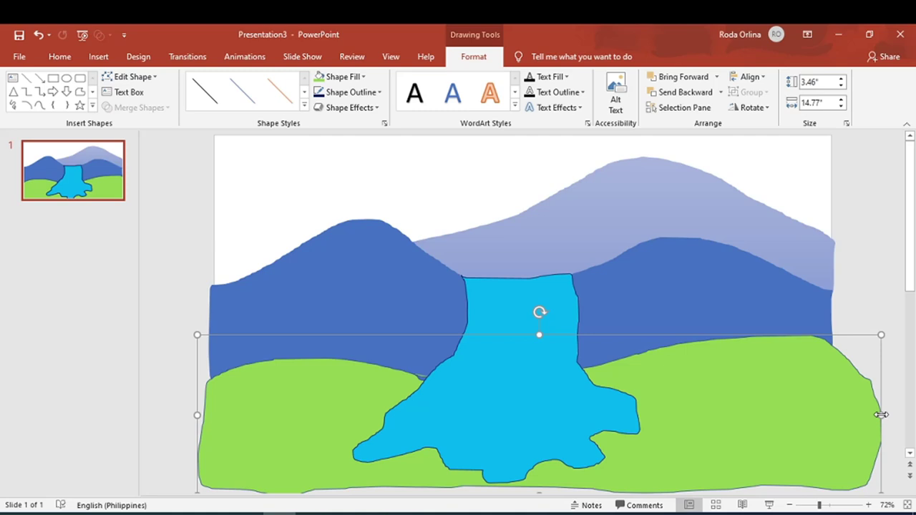
Draw a jagged green Scribble treeline on the left, sent behind the ground
click(98, 57)
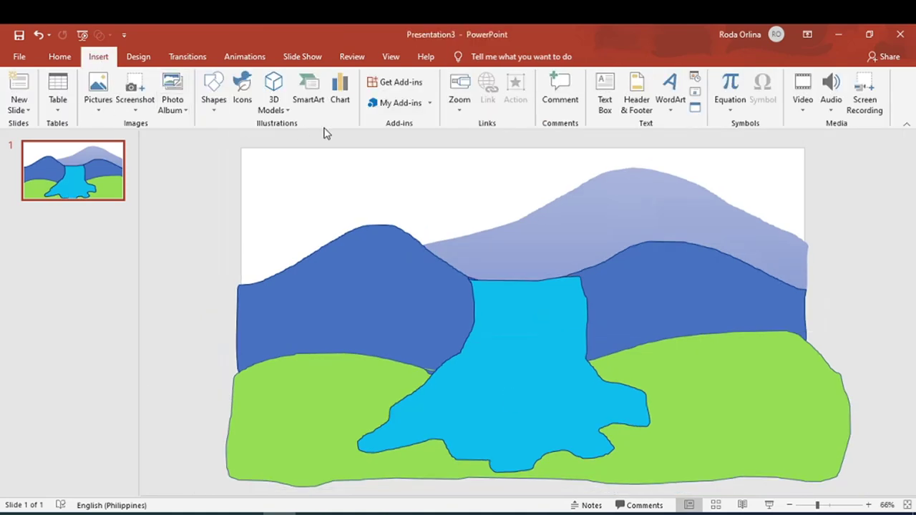
click(215, 100)
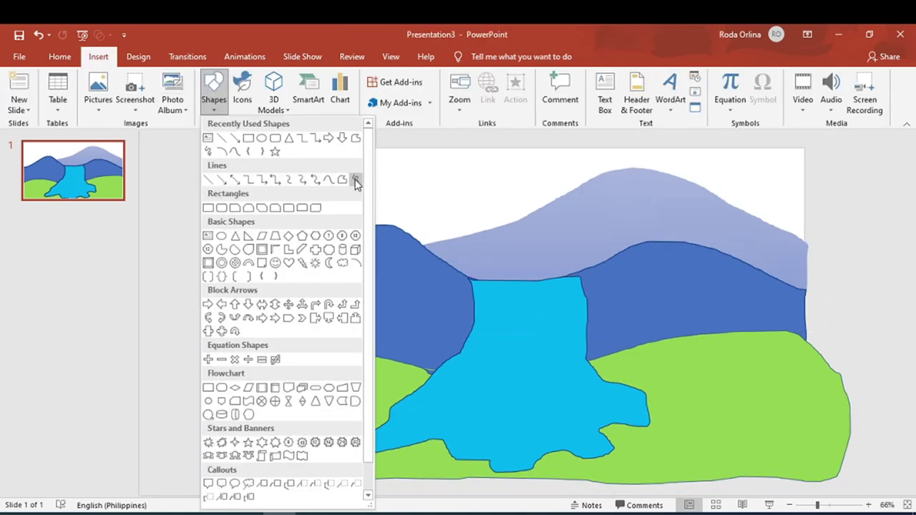
click(356, 180)
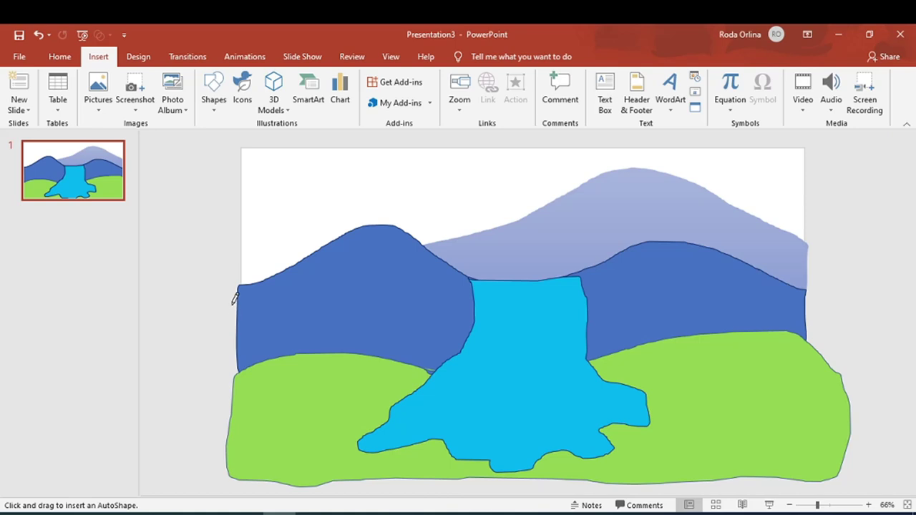
mouse_move(237, 305)
mouse_down()
mouse_move(401, 354)
mouse_move(236, 363)
mouse_move(234, 308)
mouse_up()
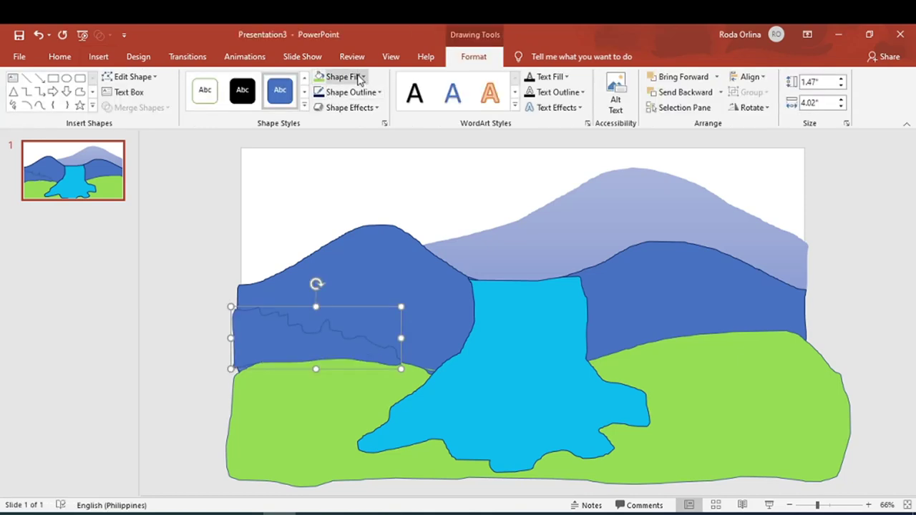
click(359, 78)
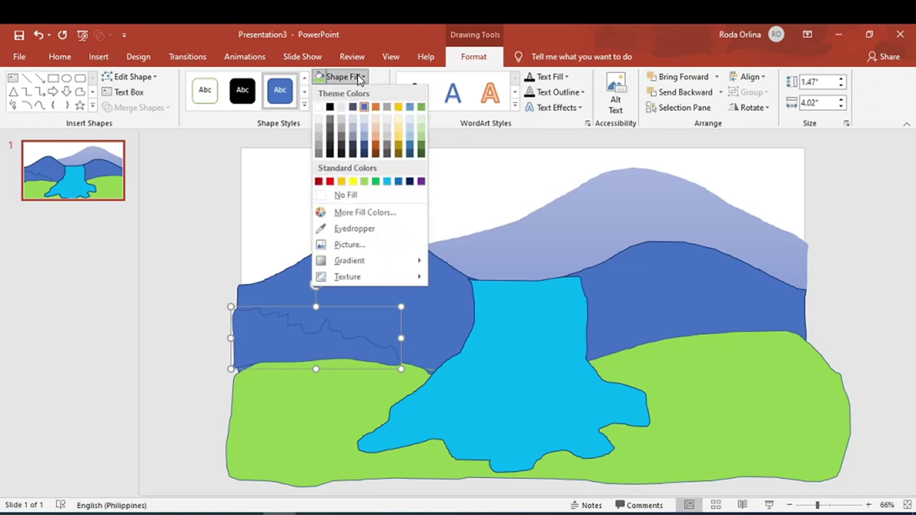
click(376, 181)
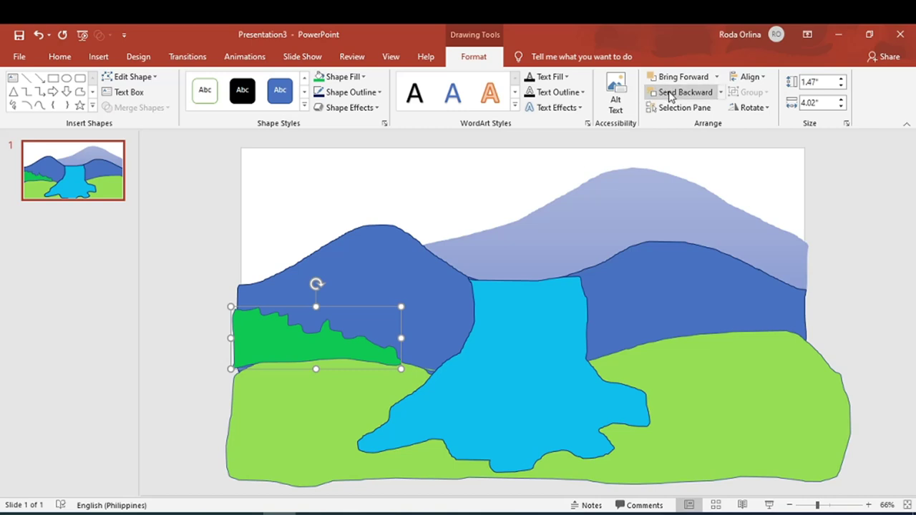
click(671, 93)
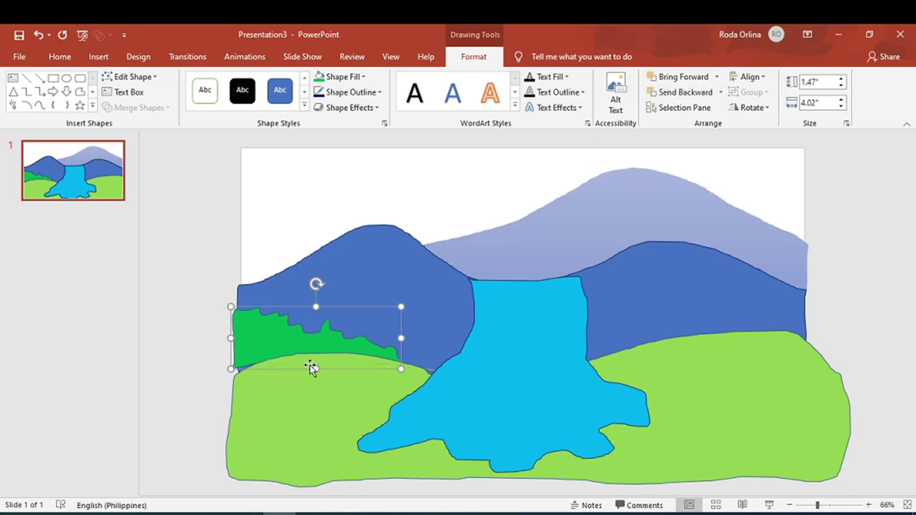
mouse_move(313, 370)
mouse_down()
mouse_move(312, 382)
mouse_move(307, 368)
mouse_up()
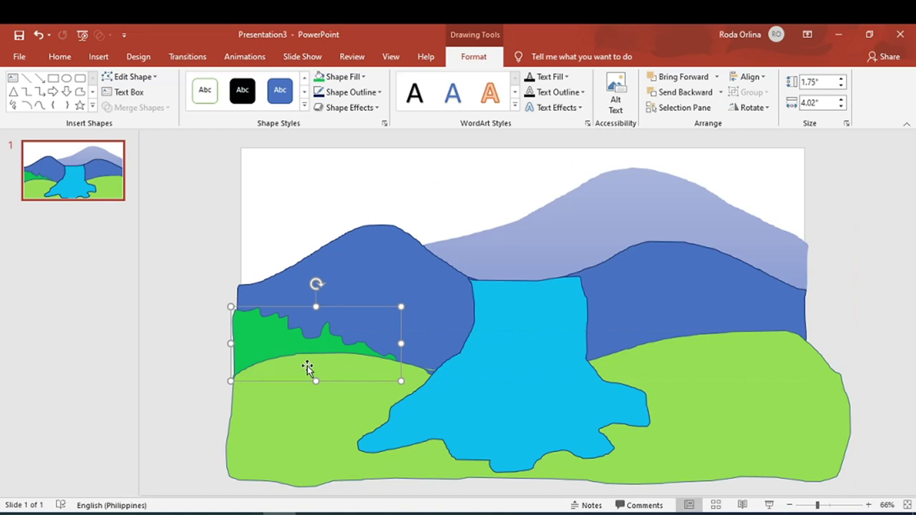
Draw a small freeform rock beside the waterfall's left edge
click(99, 57)
click(214, 93)
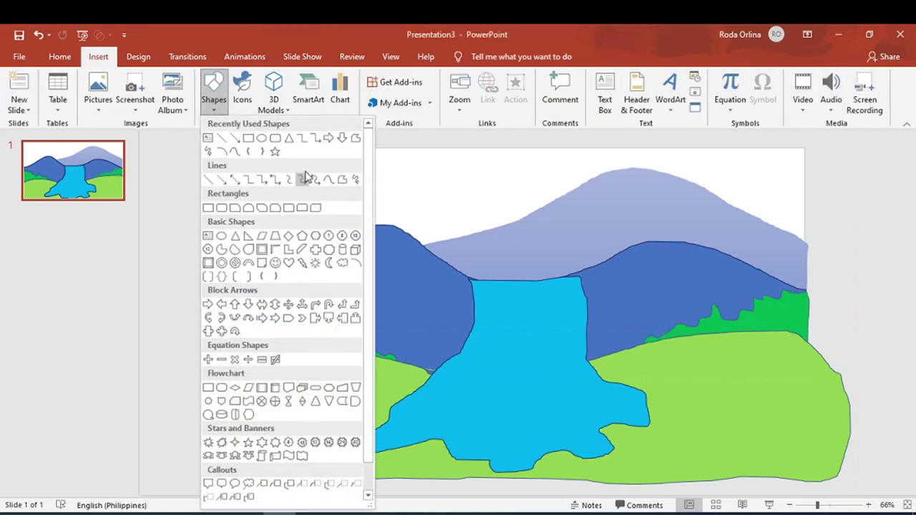
click(262, 138)
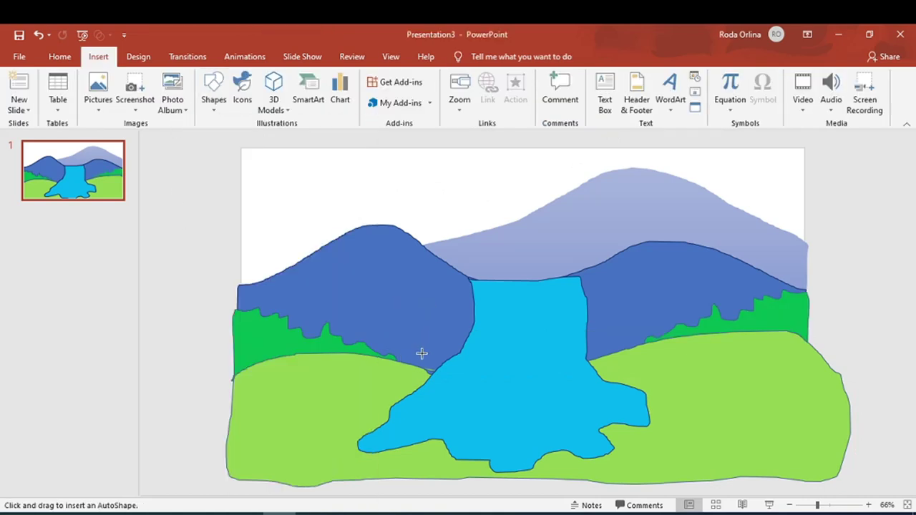
mouse_move(416, 350)
mouse_down()
mouse_move(430, 372)
mouse_move(437, 363)
mouse_up()
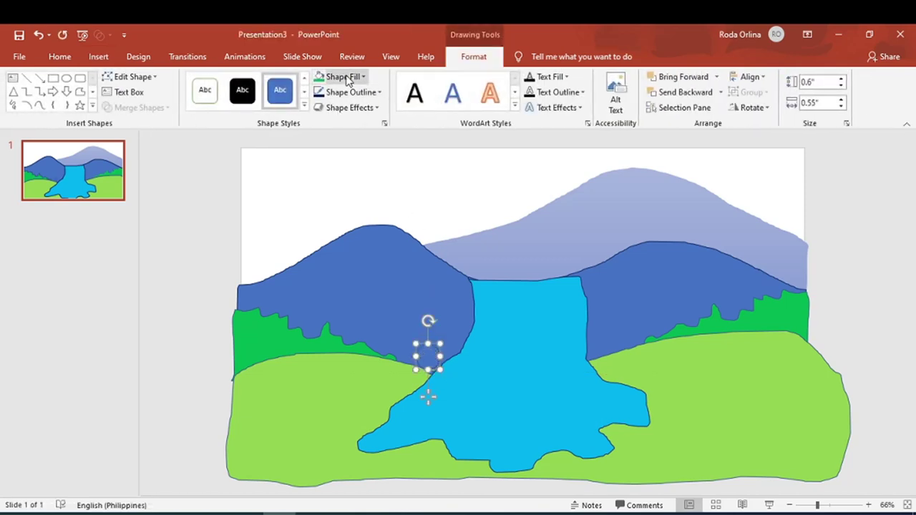
Fill the rock White, Background 1, Darker 15% and add a second rock below it
click(338, 76)
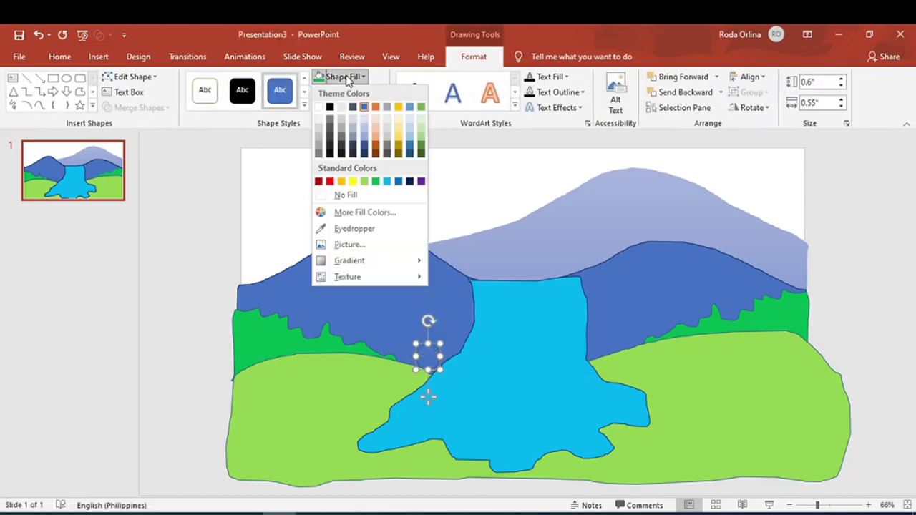
click(319, 133)
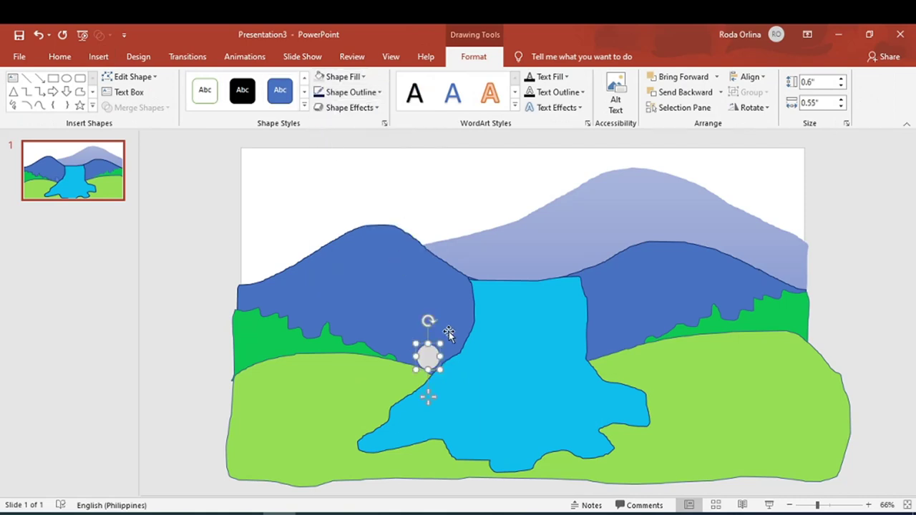
drag(415, 367, 420, 369)
click(420, 371)
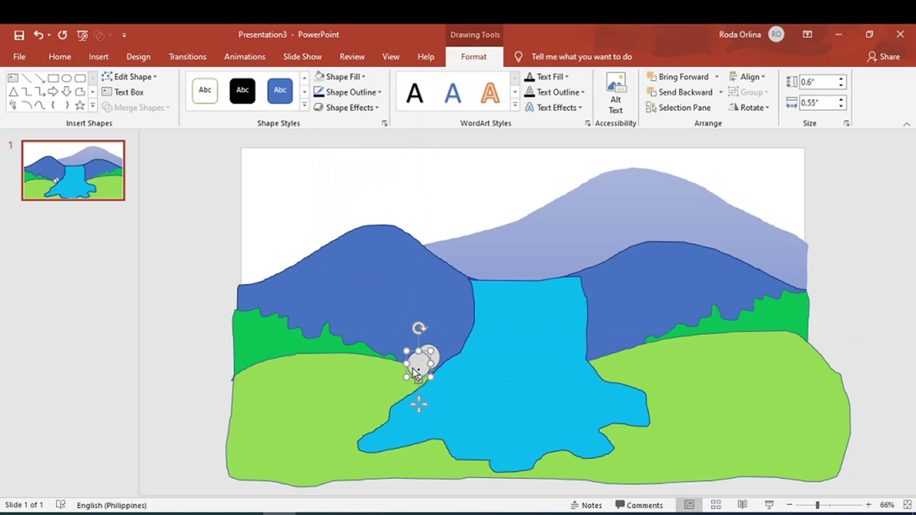
mouse_move(414, 369)
mouse_down()
mouse_move(420, 383)
mouse_move(421, 366)
mouse_move(415, 373)
mouse_up()
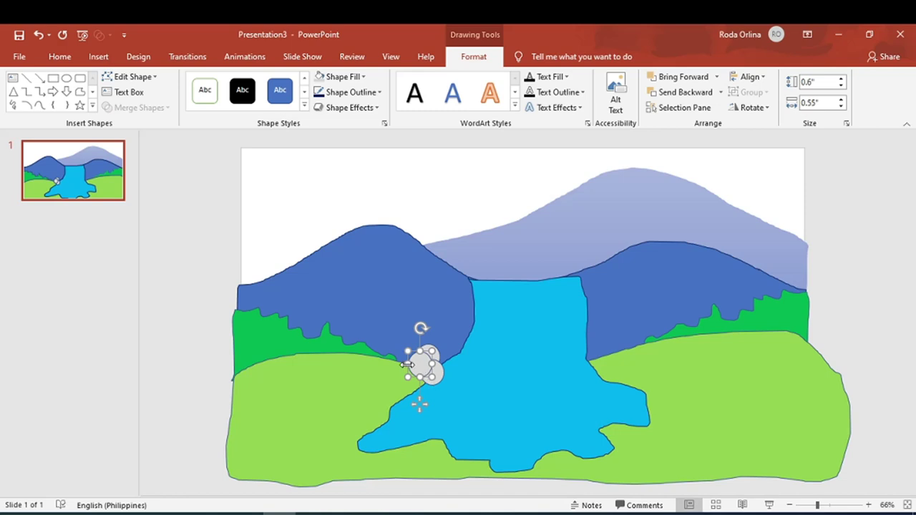
Place a grey rock on the waterfall's right bank and duplicate it up-right
mouse_move(422, 360)
mouse_down()
mouse_move(436, 375)
mouse_move(605, 361)
mouse_move(593, 360)
mouse_move(595, 349)
mouse_move(584, 362)
mouse_move(590, 354)
mouse_up()
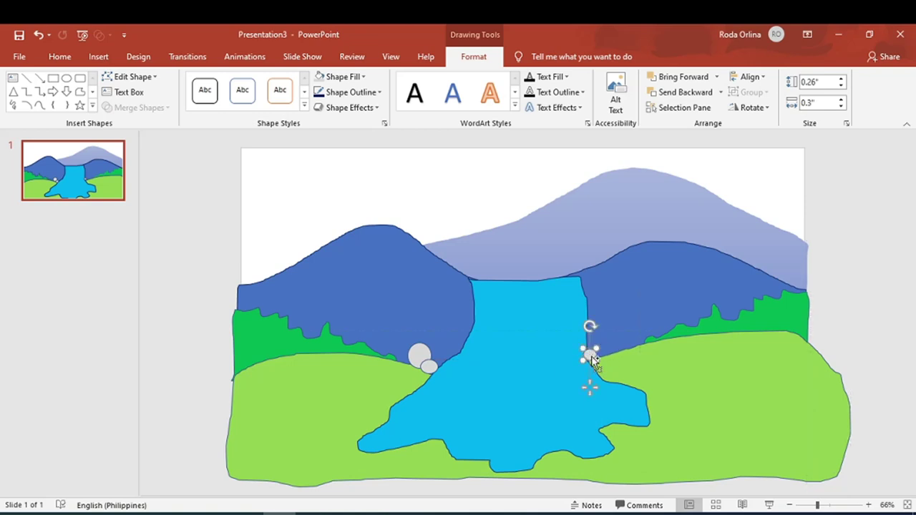
key(Escape)
click(589, 355)
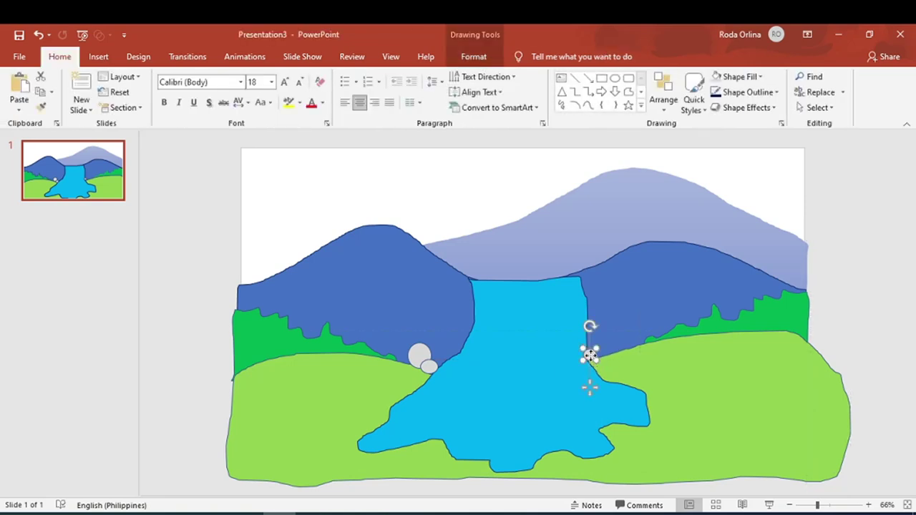
mouse_move(590, 355)
mouse_down()
mouse_move(595, 345)
mouse_move(598, 357)
mouse_move(596, 346)
mouse_move(607, 351)
mouse_up()
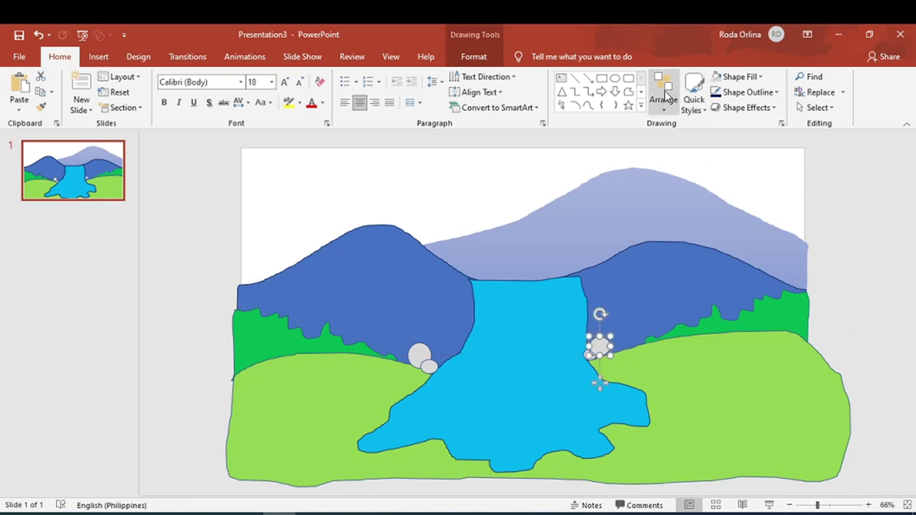
Open the Icons library from the Insert tab
click(474, 56)
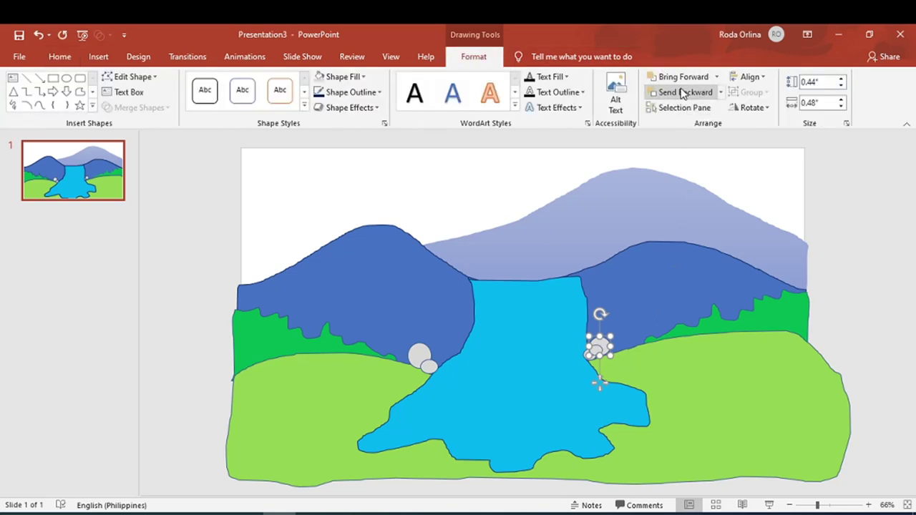
click(99, 56)
click(245, 94)
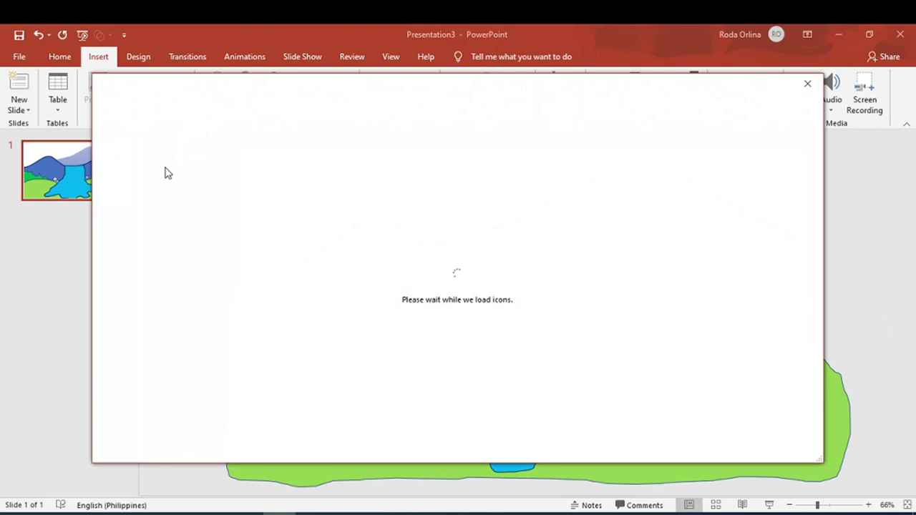
Insert the pine-forest icon from a 'tree' search, place it by the left rocks, colour it Green, Accent 6, Darker 50%
text(tree)
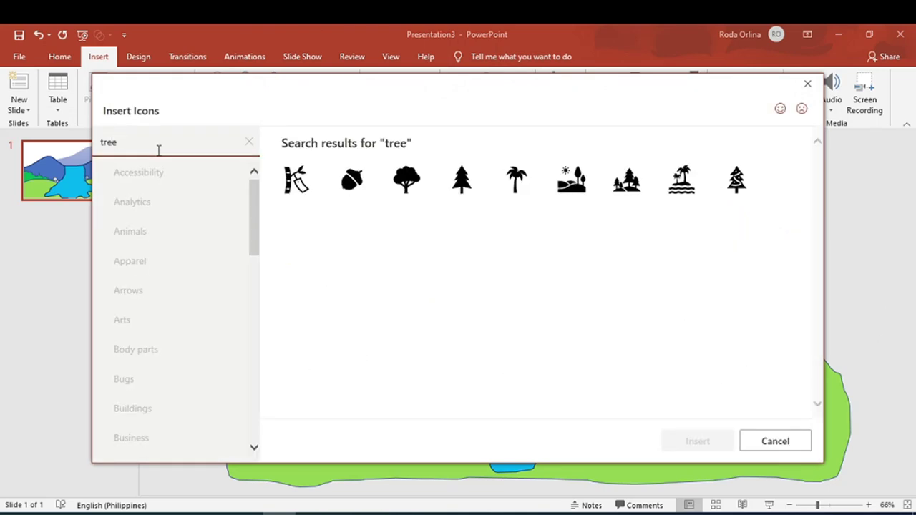
click(644, 167)
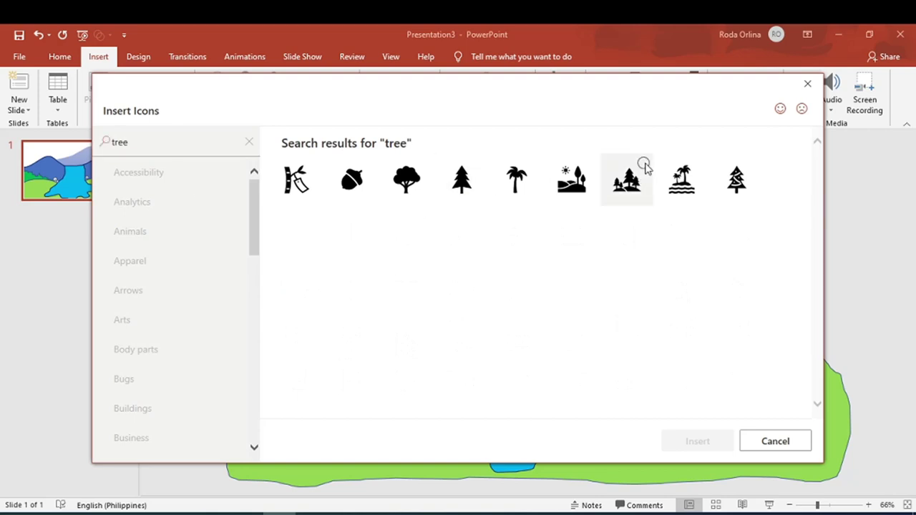
click(700, 444)
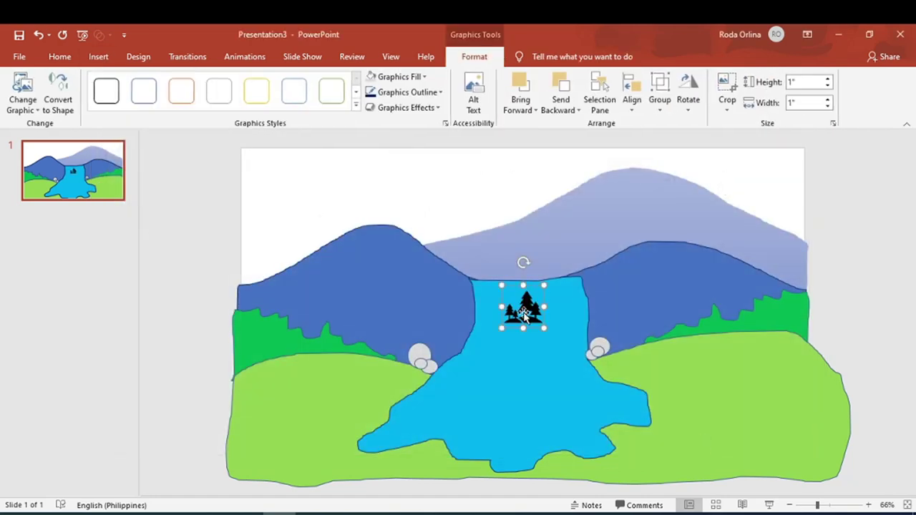
mouse_move(524, 312)
mouse_down()
mouse_move(386, 350)
mouse_move(405, 315)
mouse_up()
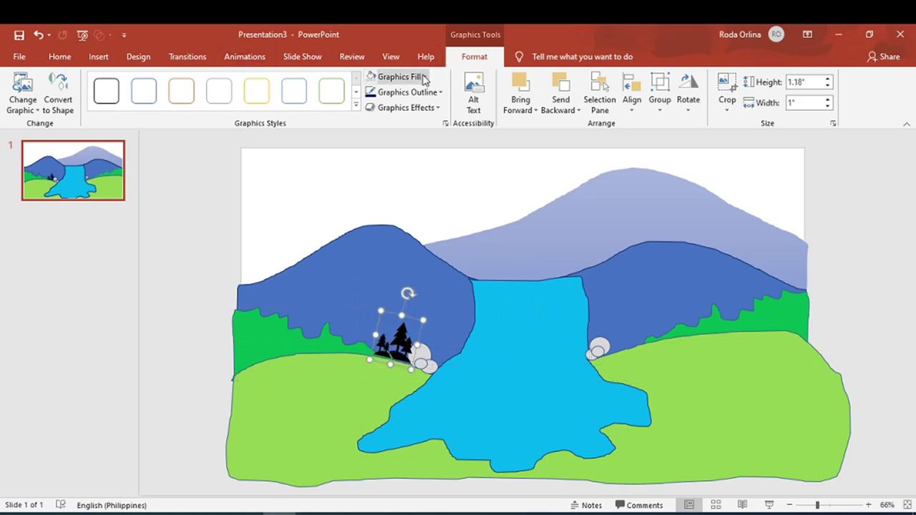
click(396, 76)
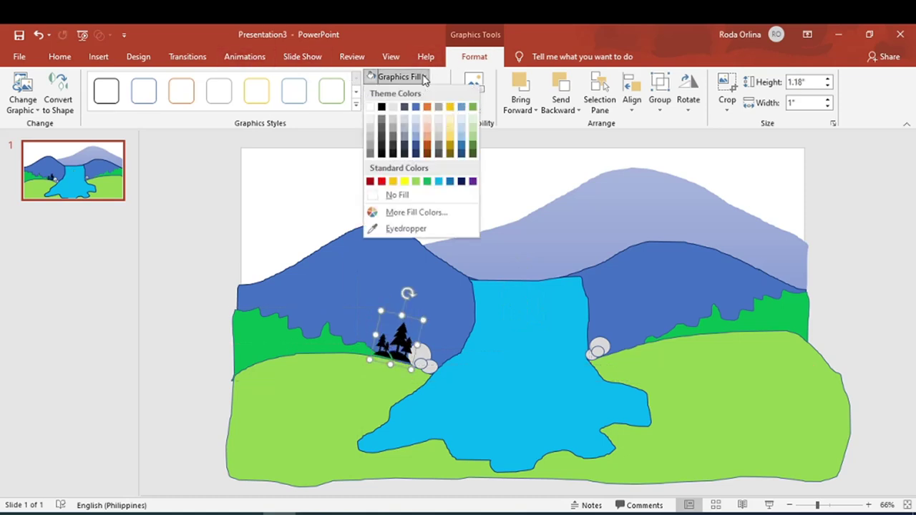
click(471, 156)
Trace a closed Scribble streak down the waterfall from its top into the pool
click(99, 57)
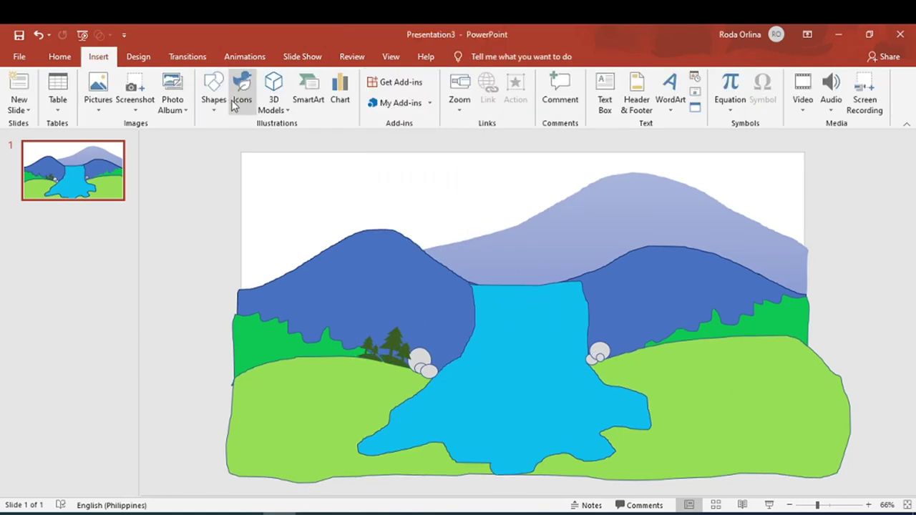
click(213, 99)
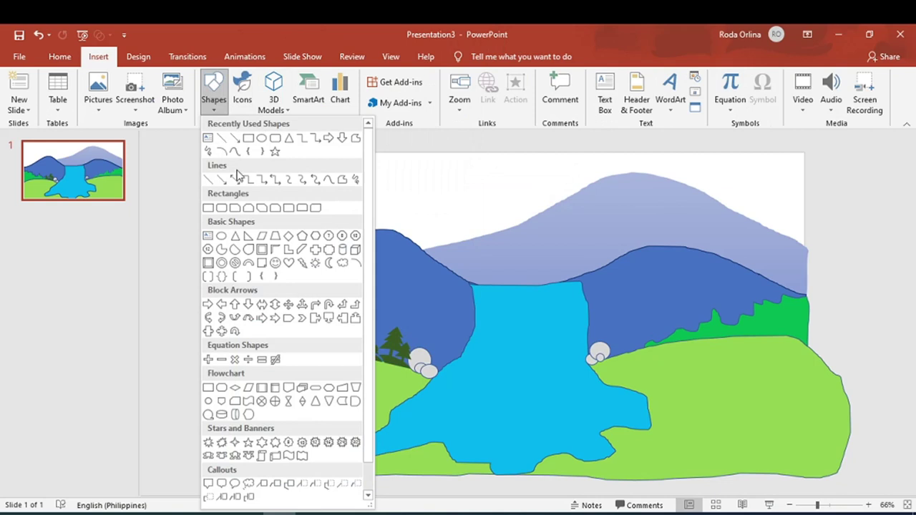
click(356, 184)
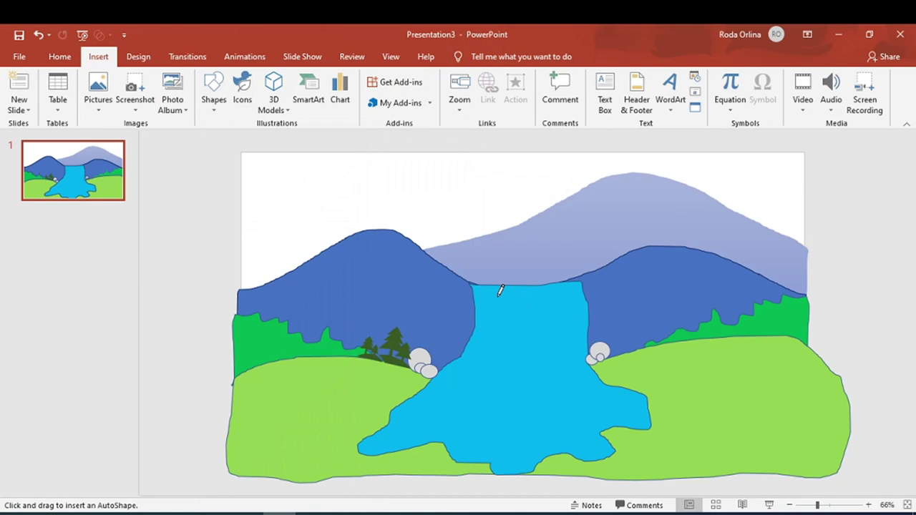
mouse_move(492, 290)
mouse_down()
mouse_move(458, 364)
mouse_move(413, 409)
mouse_move(423, 423)
mouse_move(593, 440)
mouse_move(578, 427)
mouse_up()
mouse_move(578, 427)
mouse_down()
mouse_move(573, 311)
mouse_move(533, 419)
mouse_up()
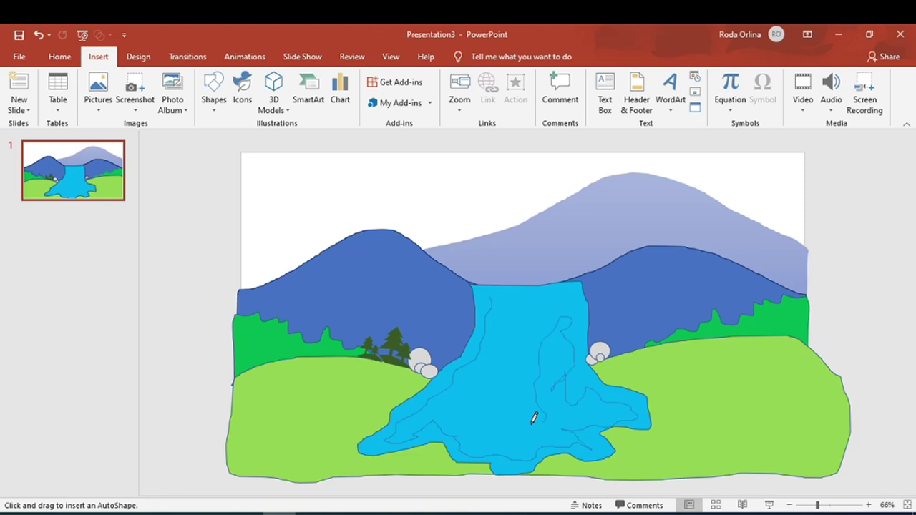
drag(534, 419, 492, 292)
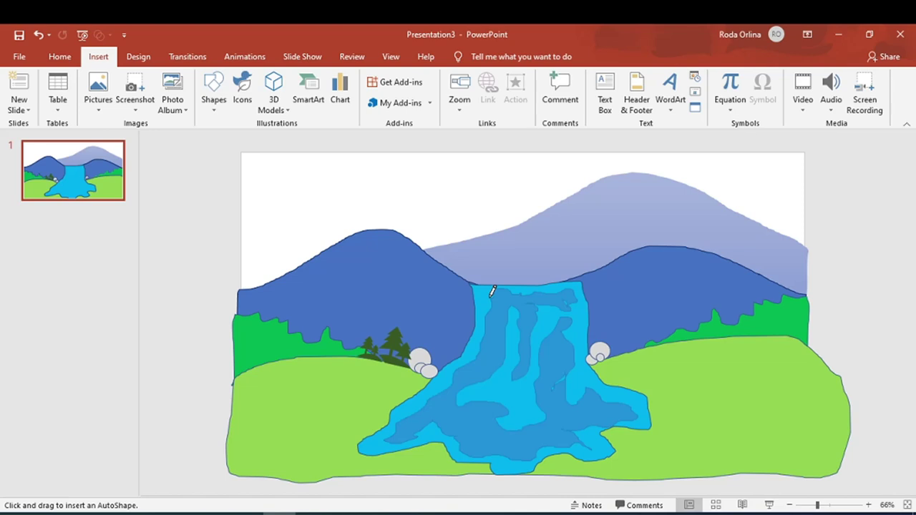
click(336, 77)
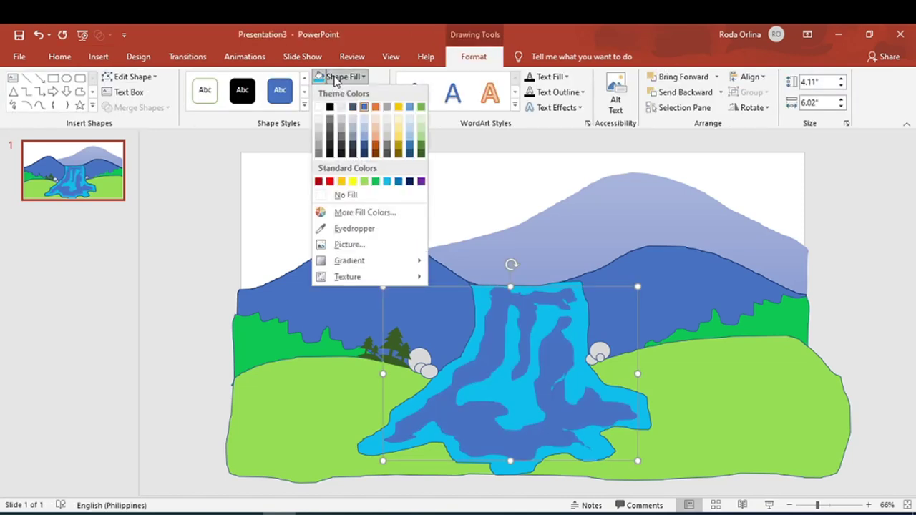
Fill the waterfall streaks white and enlarge them over the waterfall
click(318, 106)
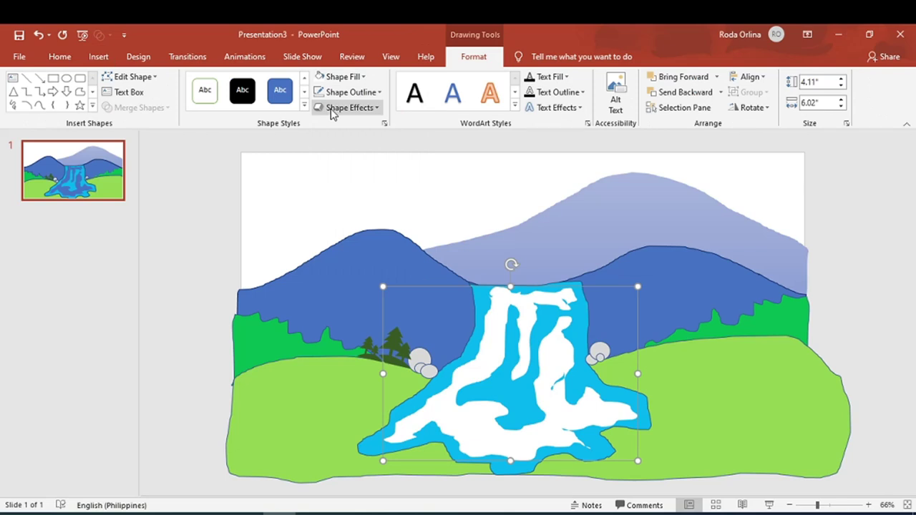
click(366, 447)
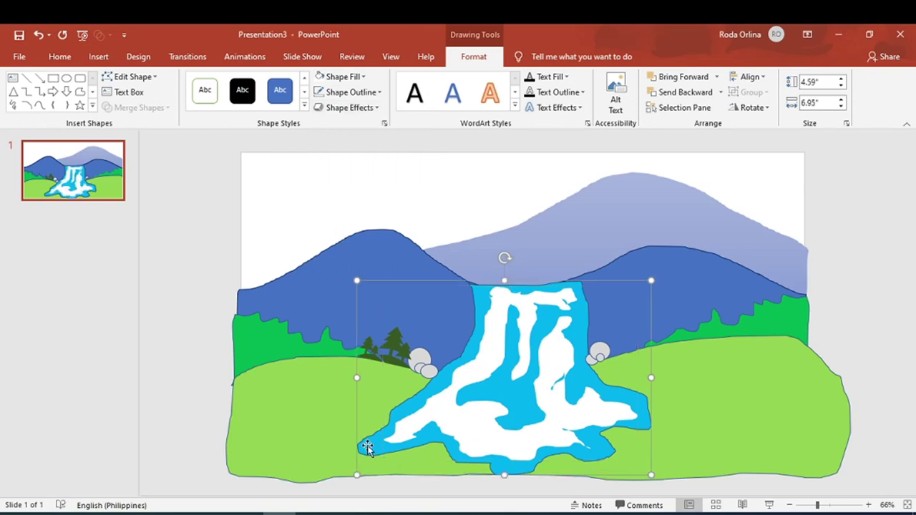
click(349, 108)
mouse_move(355, 223)
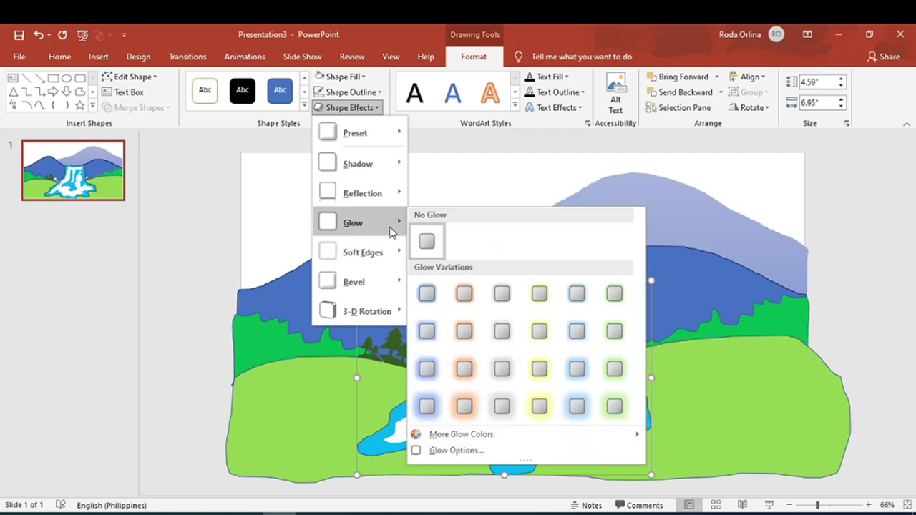
click(457, 450)
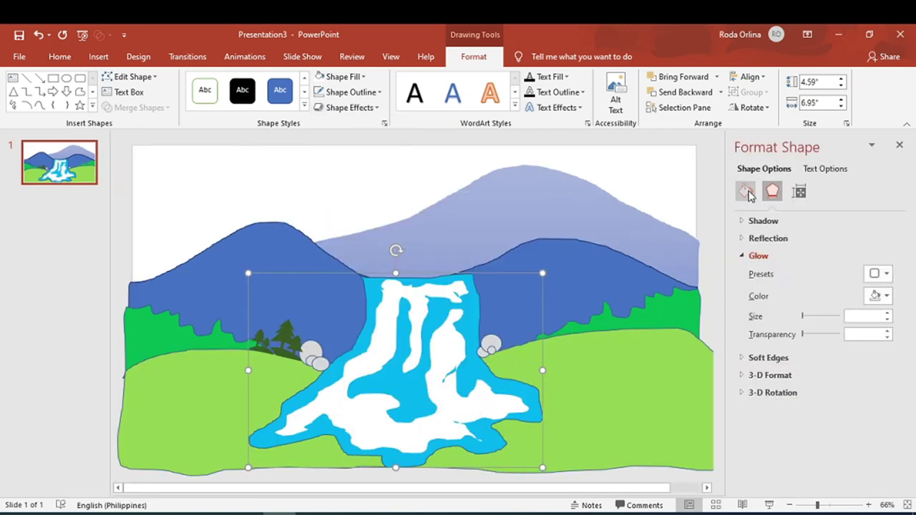
Give the streaks a gradient fill from white to a light blue right stop
click(746, 192)
click(754, 270)
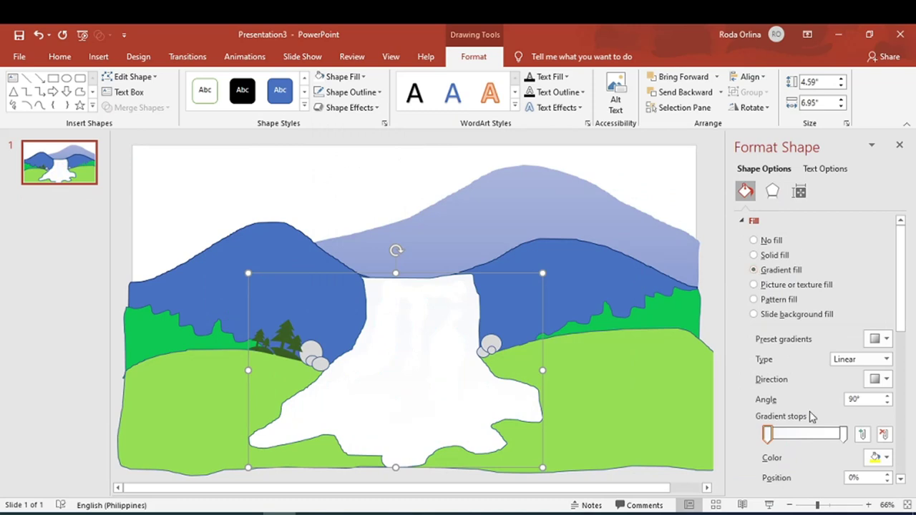
click(843, 435)
click(886, 458)
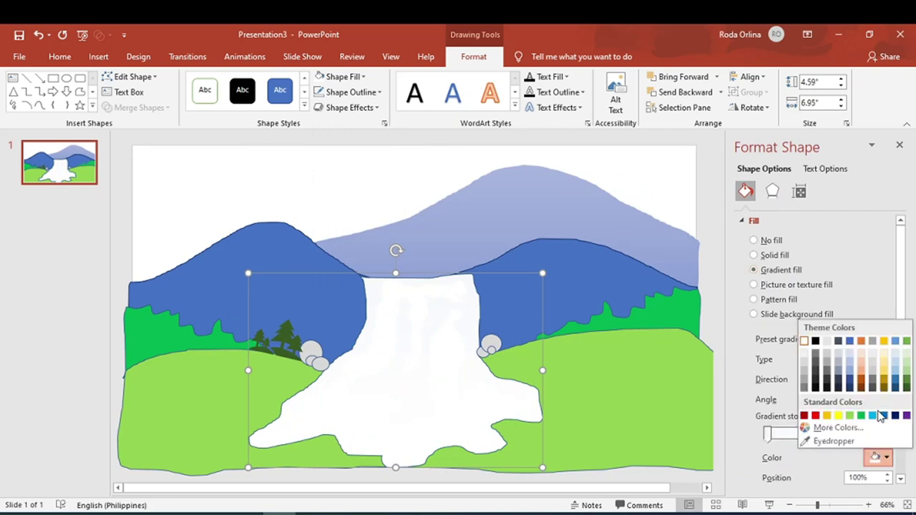
click(877, 418)
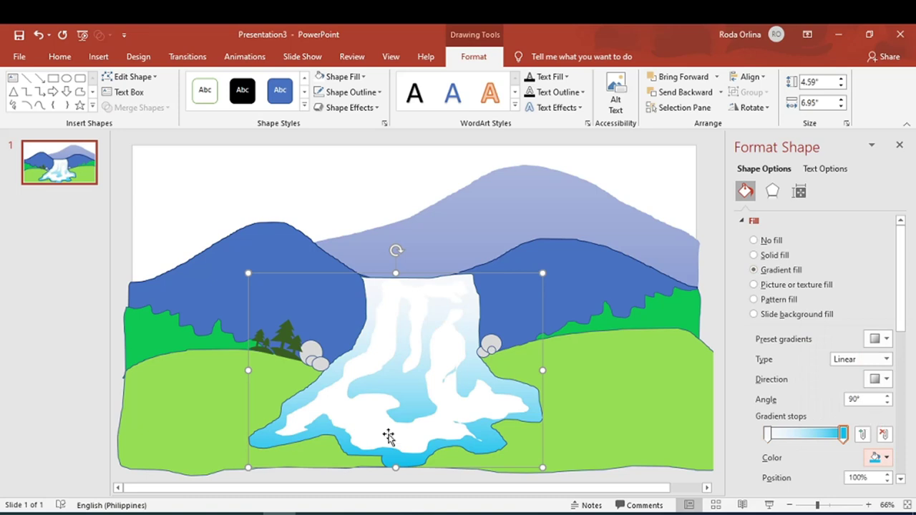
key(Delete)
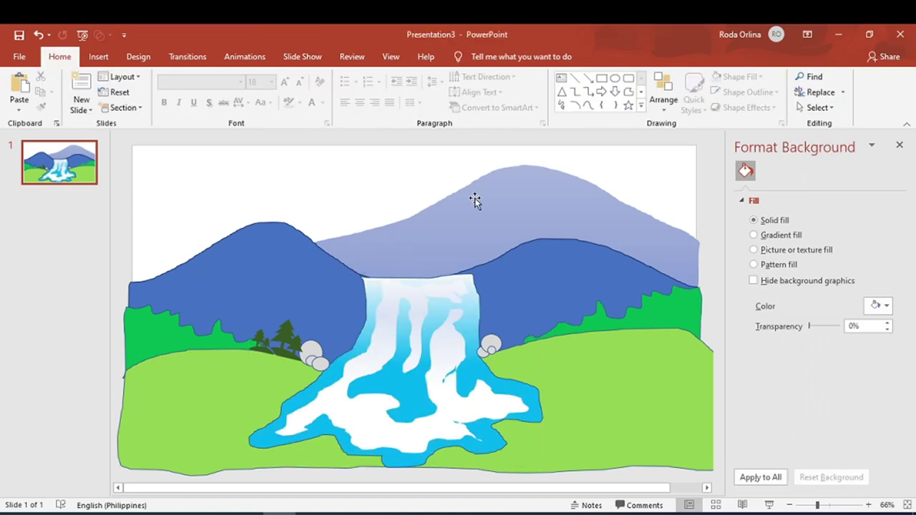
click(99, 57)
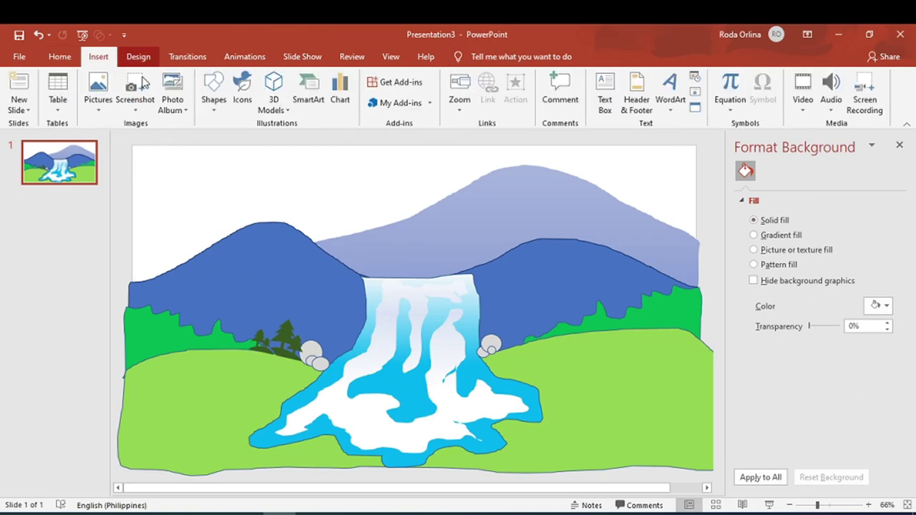
click(214, 93)
Draw a 13.33 × 4.35 in rectangle across the top of the slide and open its formatting settings
click(247, 134)
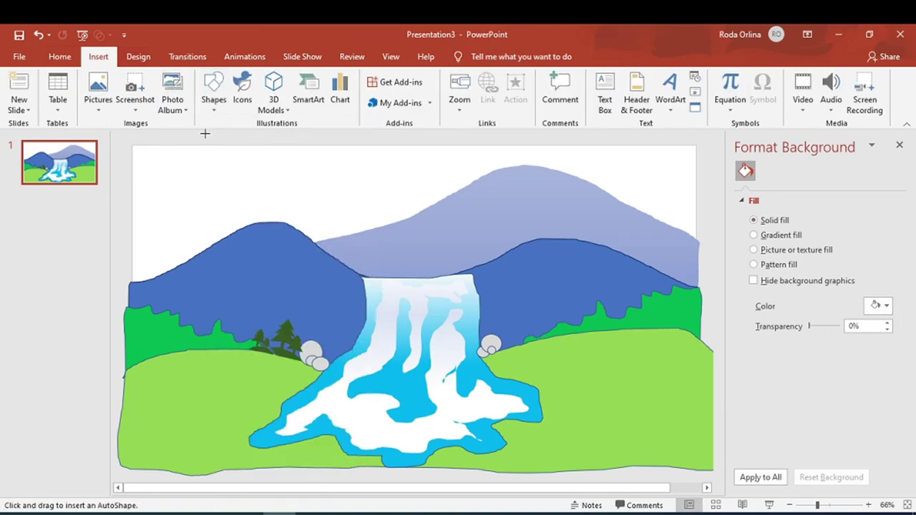
mouse_move(131, 145)
mouse_down()
mouse_move(162, 261)
mouse_move(689, 328)
mouse_move(680, 330)
mouse_up()
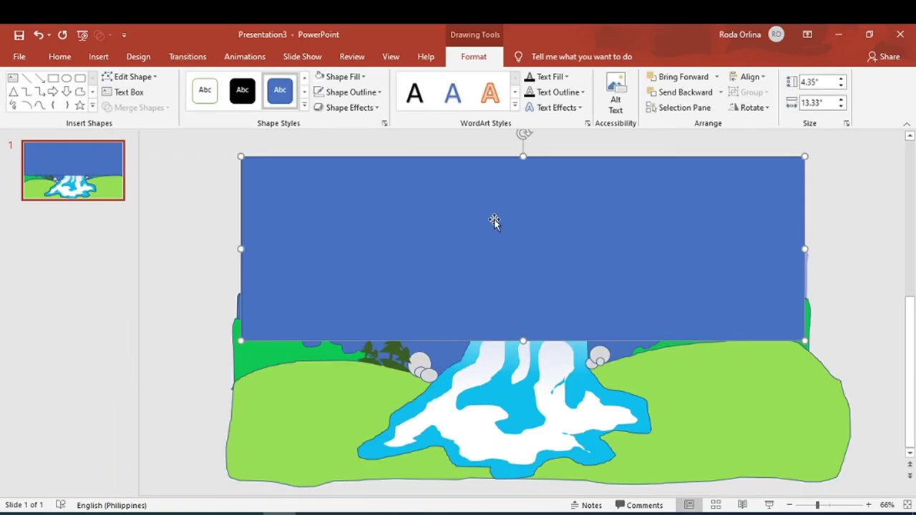
click(346, 109)
mouse_move(355, 223)
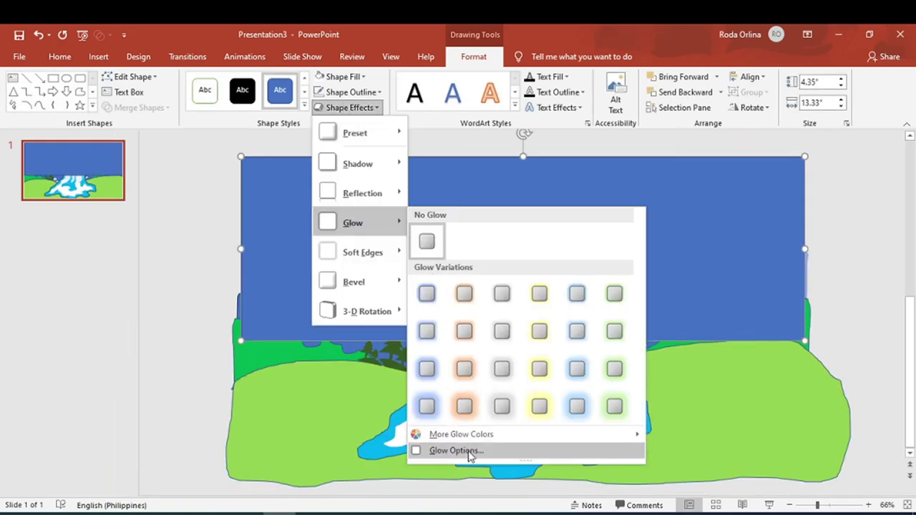
click(456, 450)
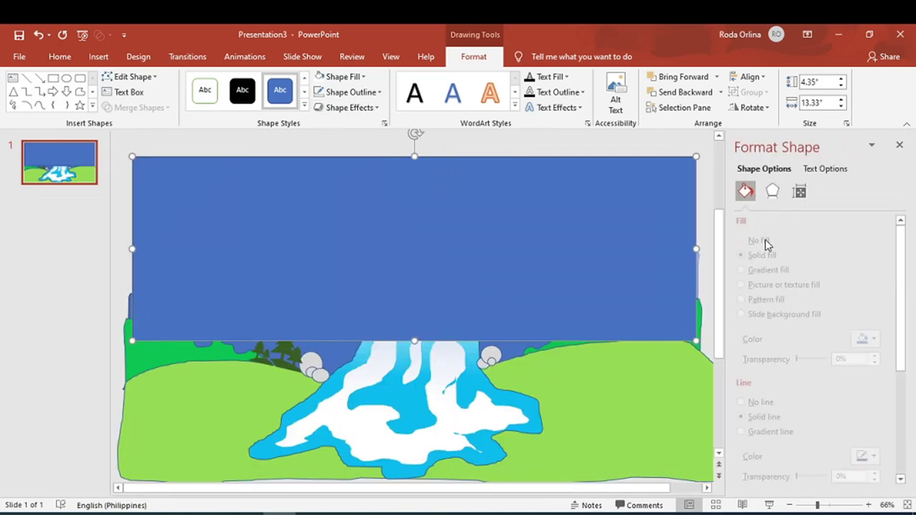
Switch the sky rectangle to a gradient fill with a dark red top stop
click(779, 269)
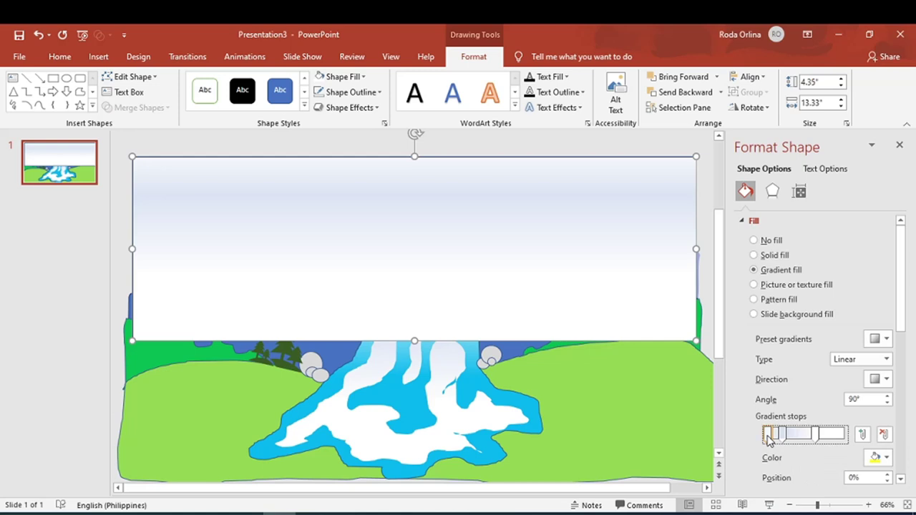
click(875, 460)
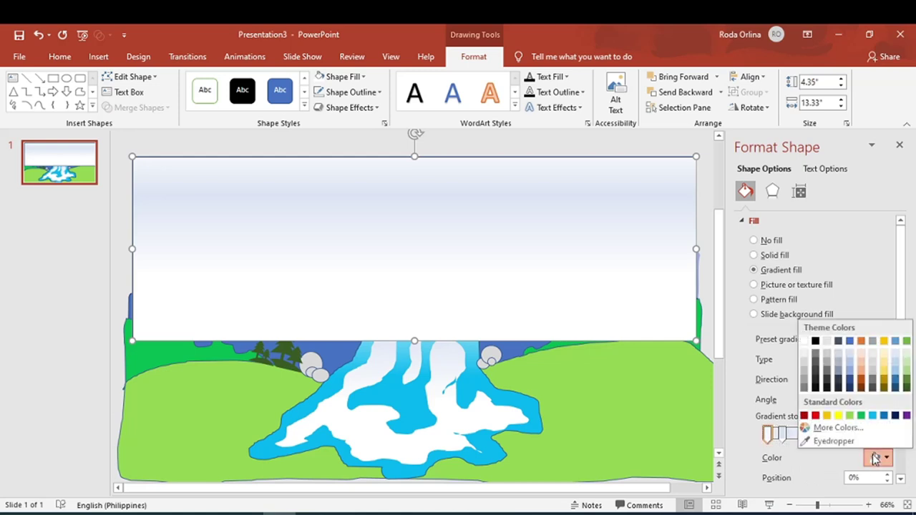
click(820, 428)
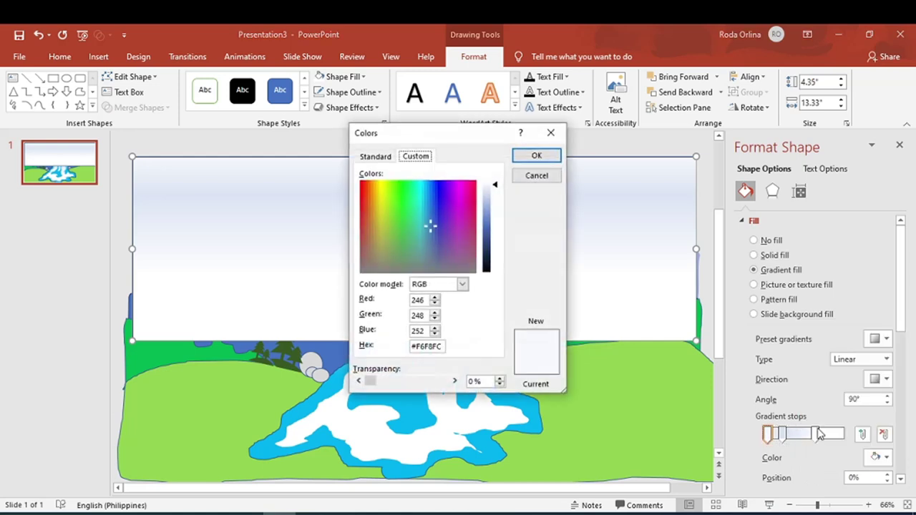
click(379, 157)
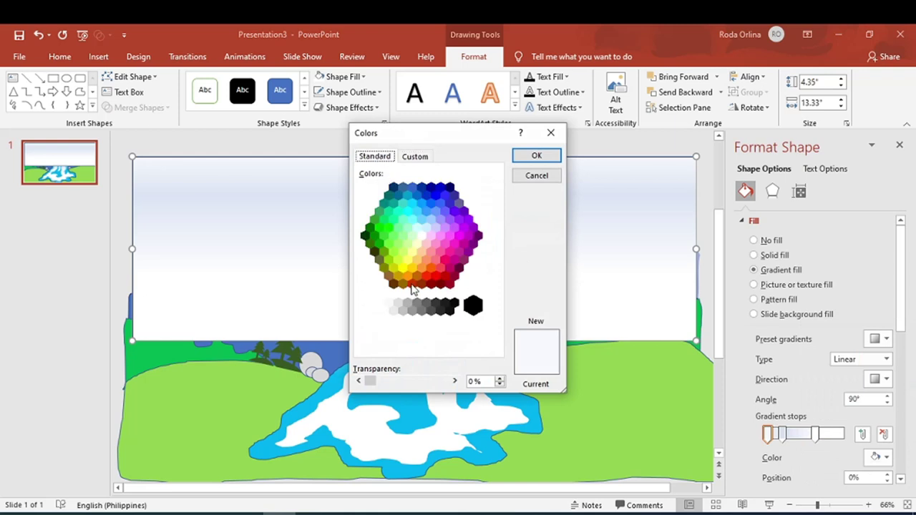
click(431, 269)
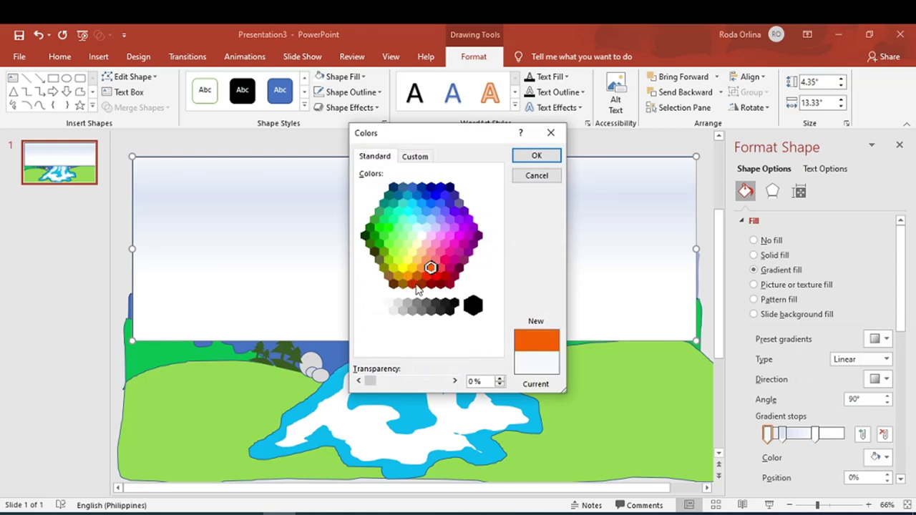
click(412, 284)
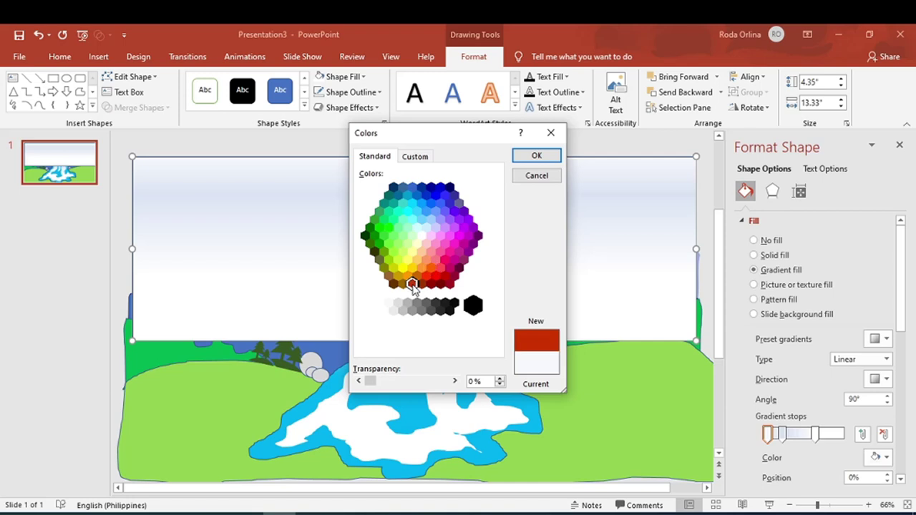
click(537, 156)
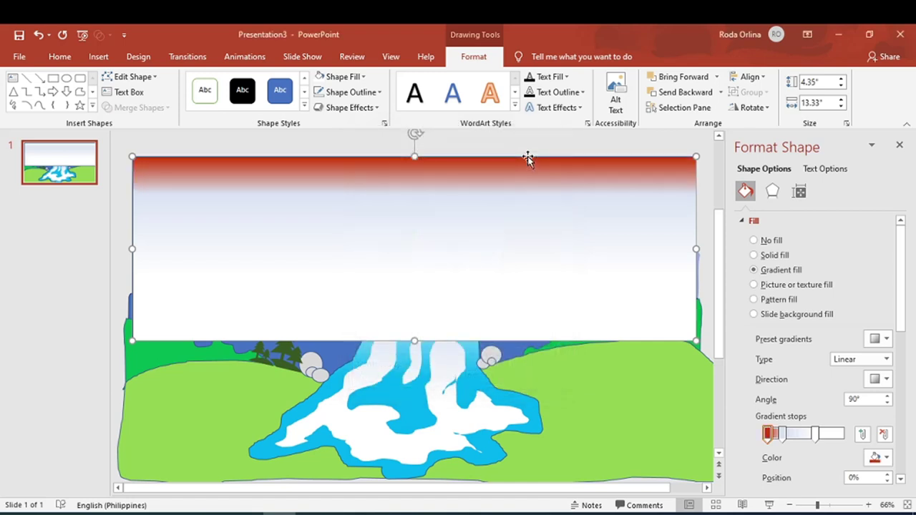
Recolour the next gradient stops orange and the 63% stop yellow
click(783, 433)
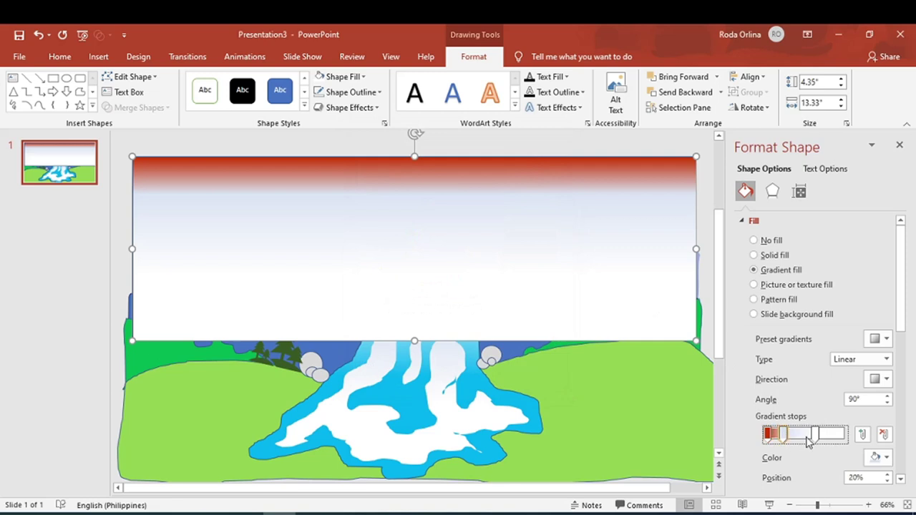
click(879, 457)
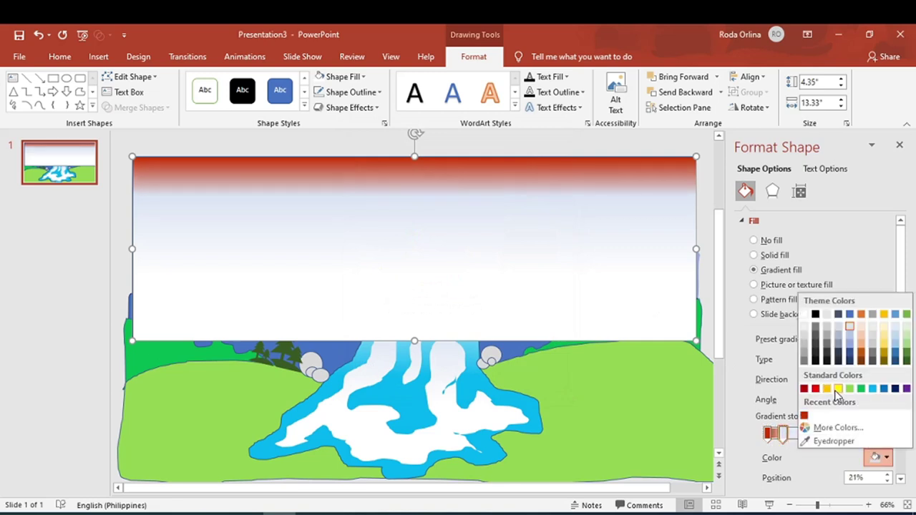
click(838, 389)
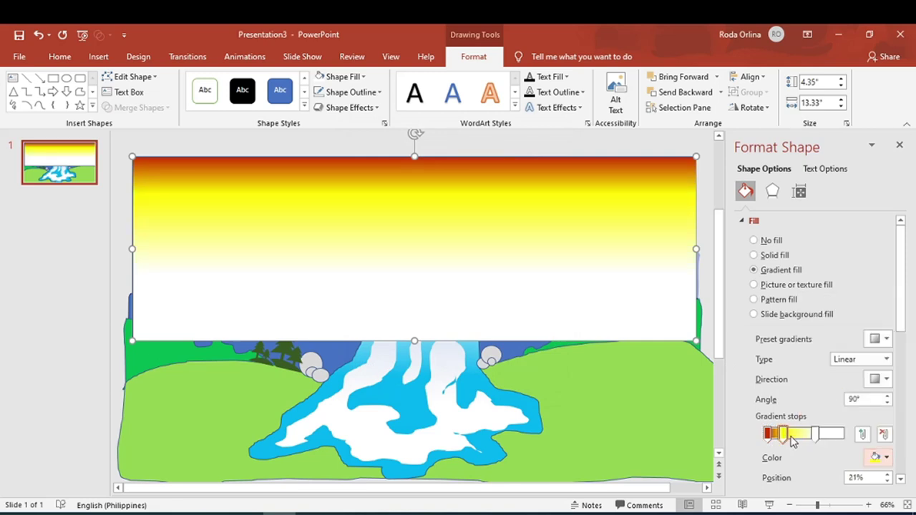
click(879, 458)
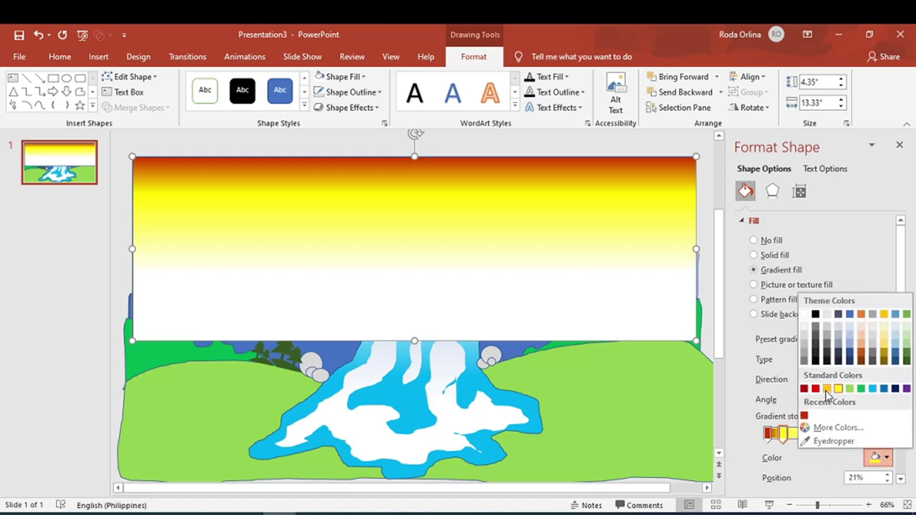
click(827, 389)
click(816, 433)
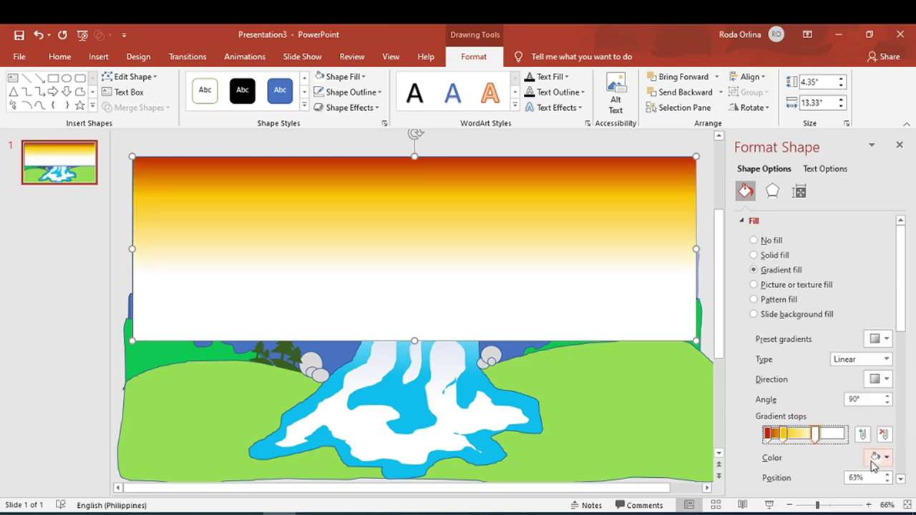
click(875, 458)
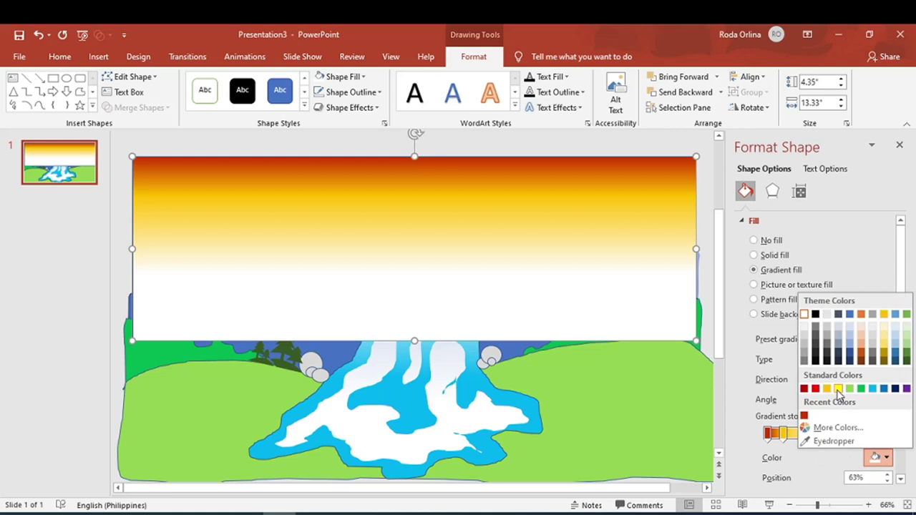
click(838, 389)
Add a yellow stop at 91% and a stop at 55%, sliding it to about 49%
click(838, 435)
click(874, 458)
click(830, 396)
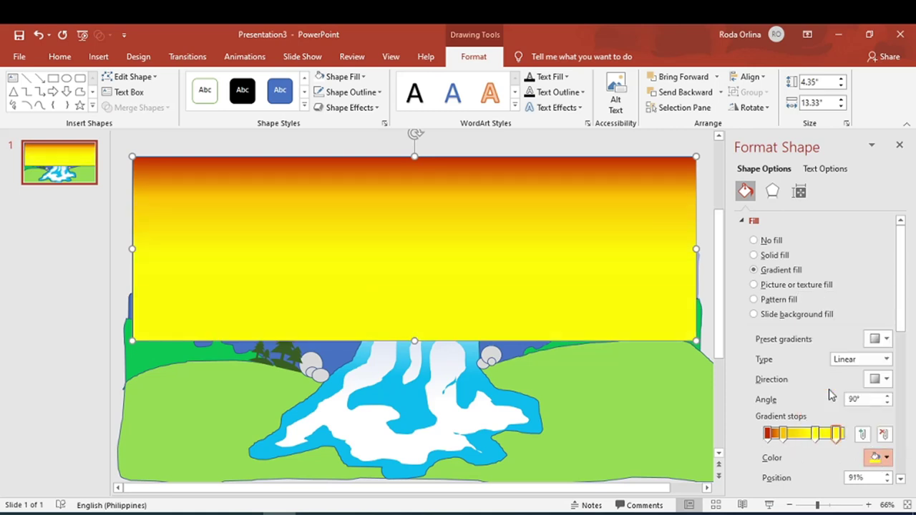
click(809, 434)
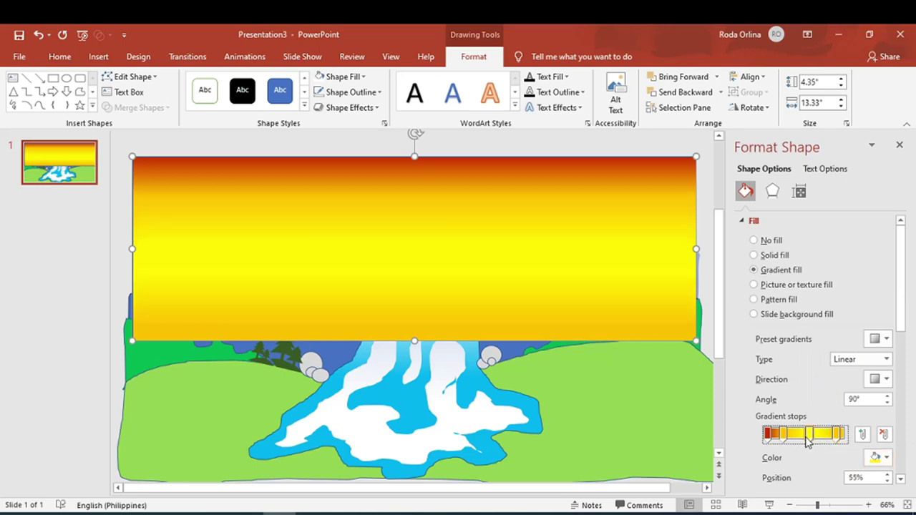
mouse_move(809, 434)
mouse_down()
mouse_move(791, 435)
mouse_move(821, 438)
mouse_up()
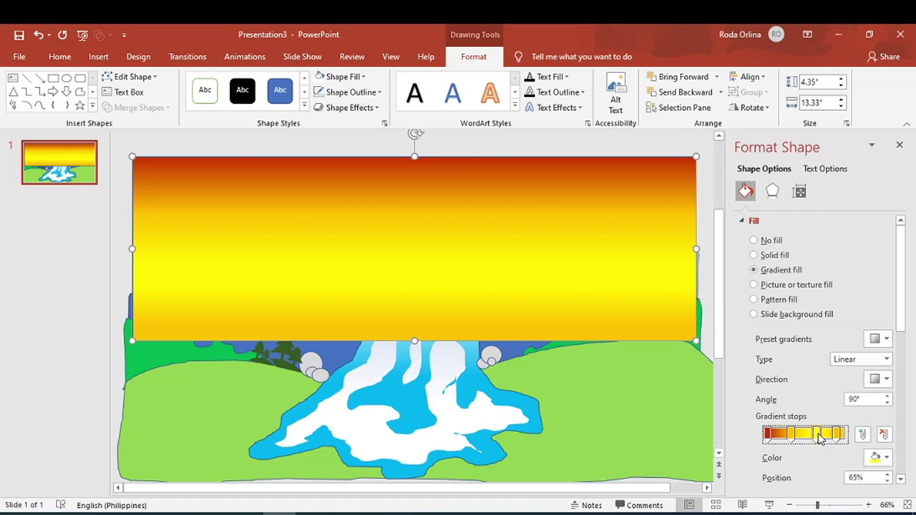
Send the sky rectangle back five layers, behind the mountains, trees and waterfall
click(686, 93)
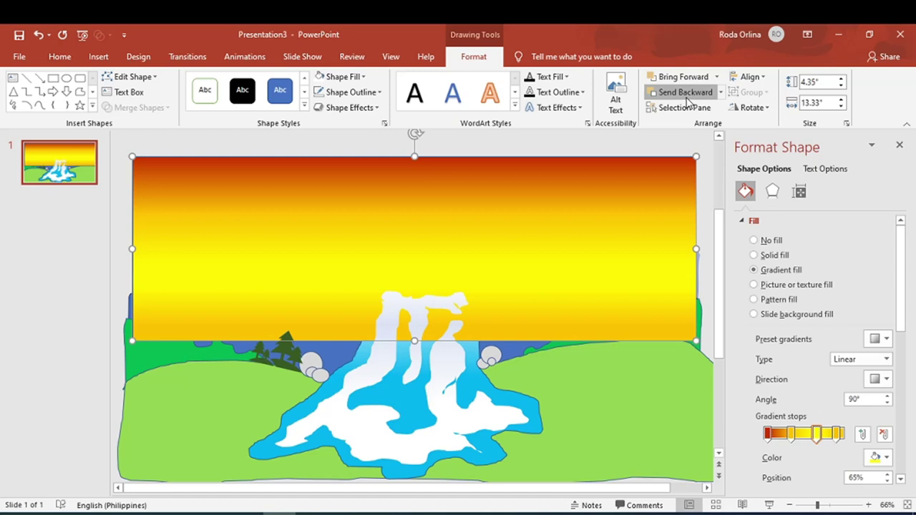
click(685, 93)
click(686, 93)
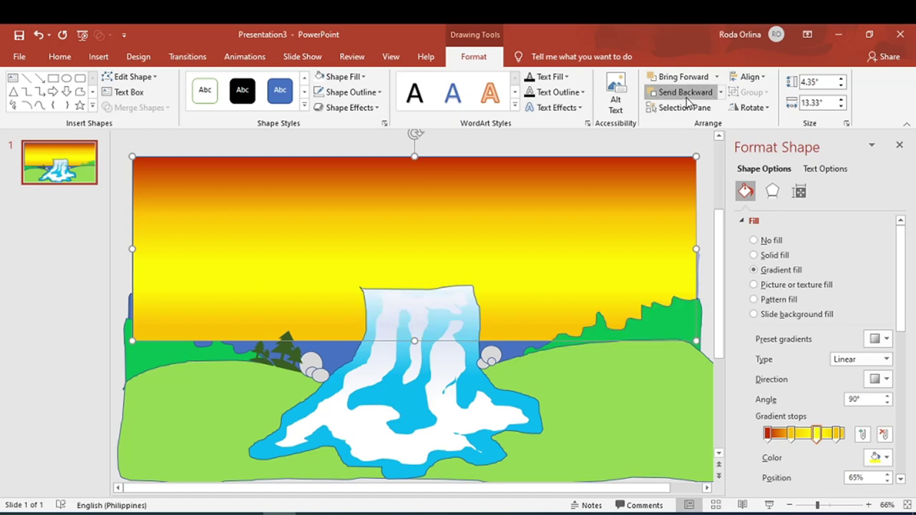
click(686, 93)
click(686, 93)
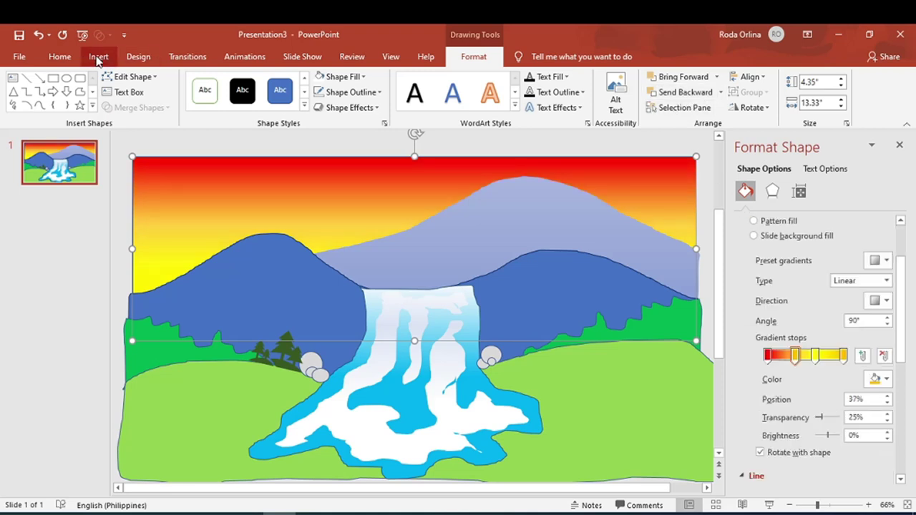
click(98, 58)
Draw a yellow circle with no outline in the upper-left sky
click(213, 91)
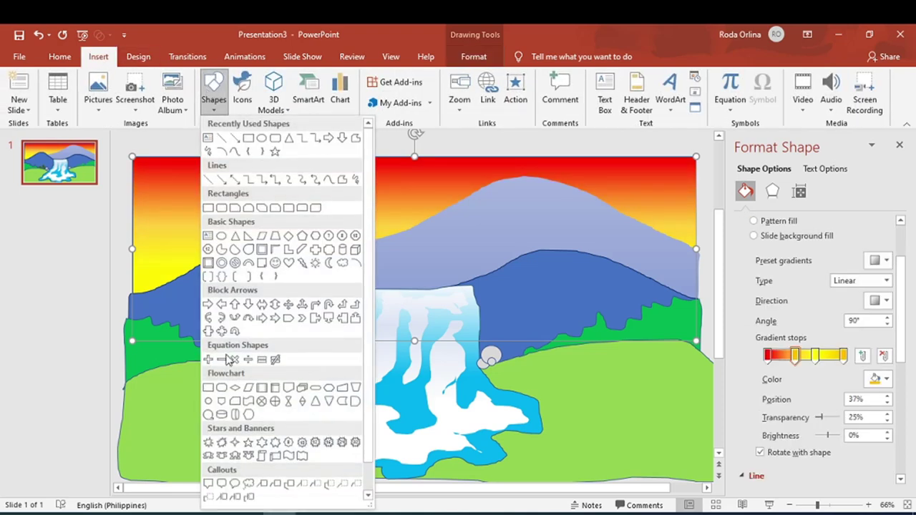
click(208, 401)
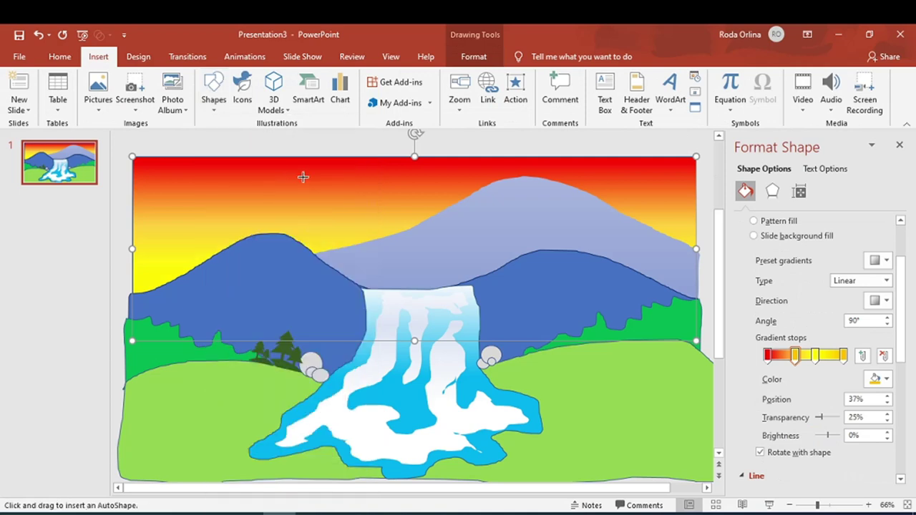
drag(304, 177, 371, 230)
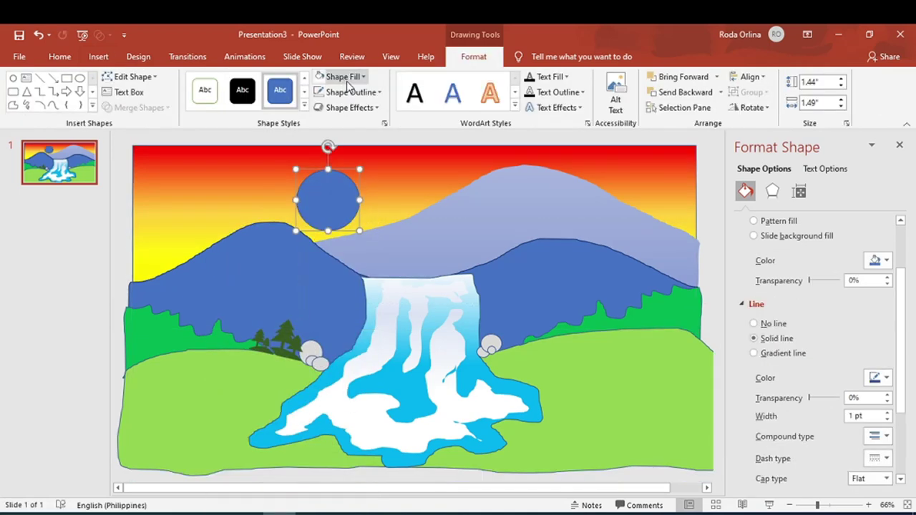
click(341, 77)
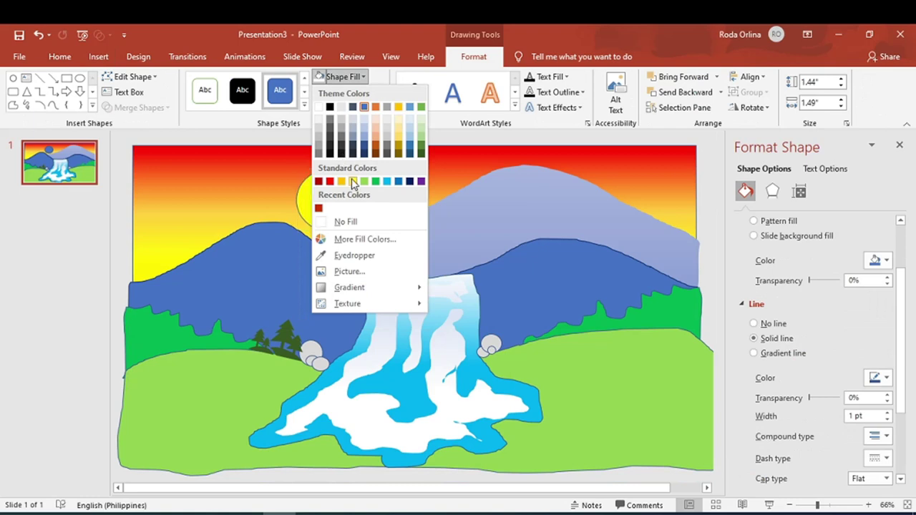
click(353, 181)
click(353, 91)
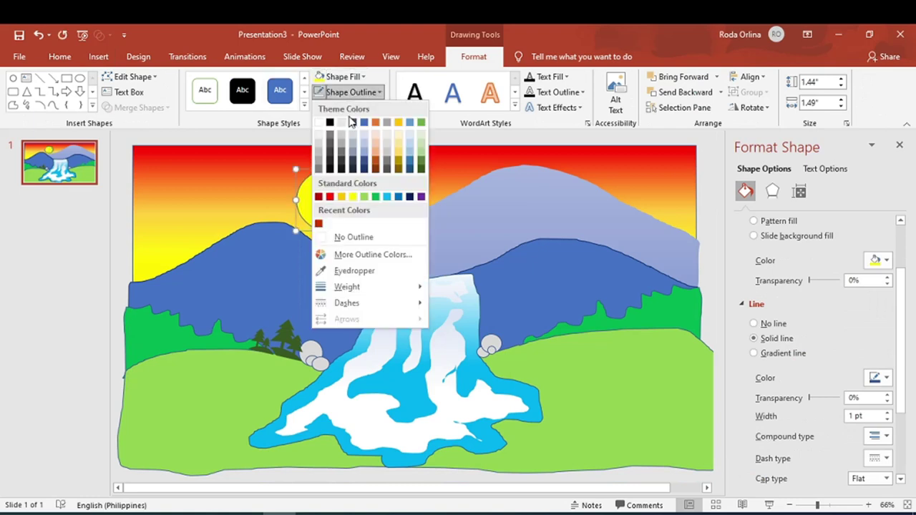
click(342, 237)
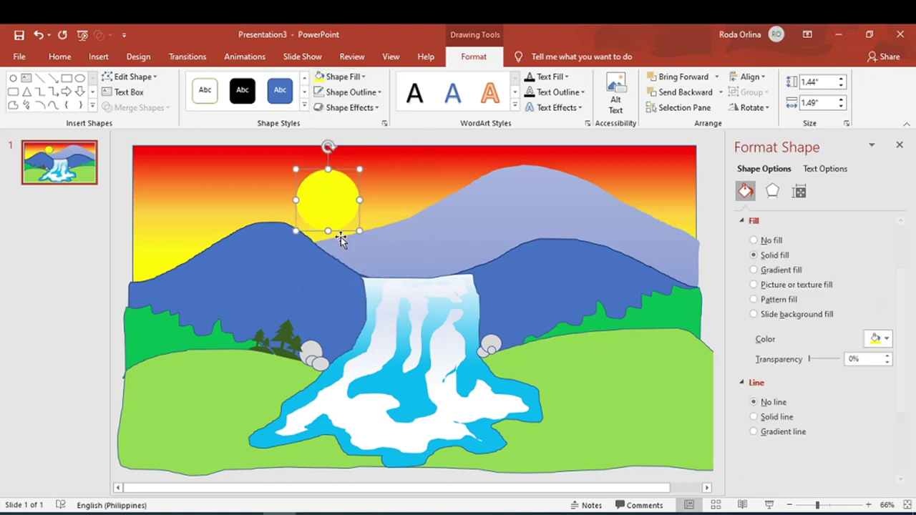
Give the sun a yellow glow
click(341, 109)
mouse_move(352, 222)
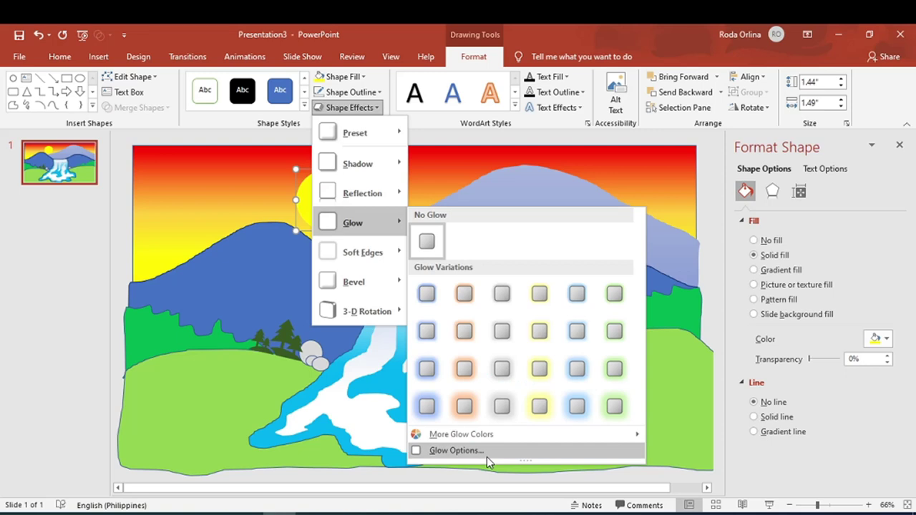
click(486, 450)
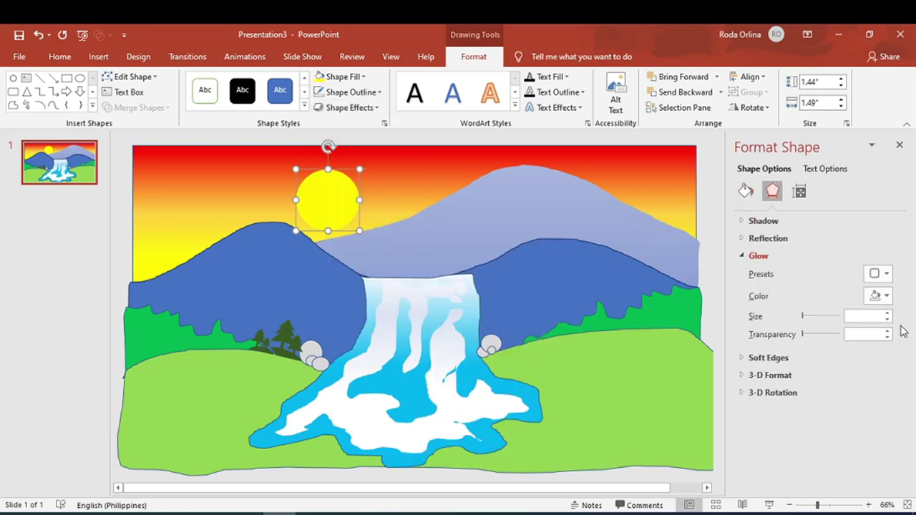
click(882, 296)
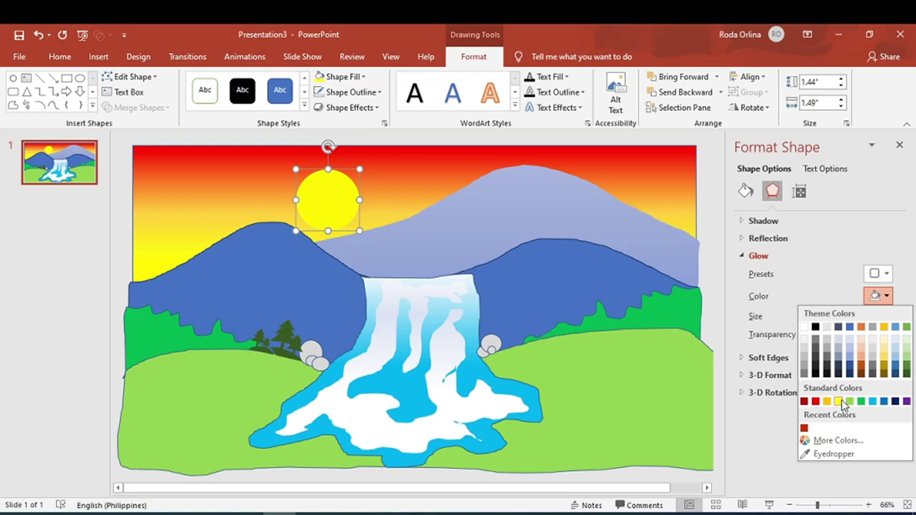
click(843, 402)
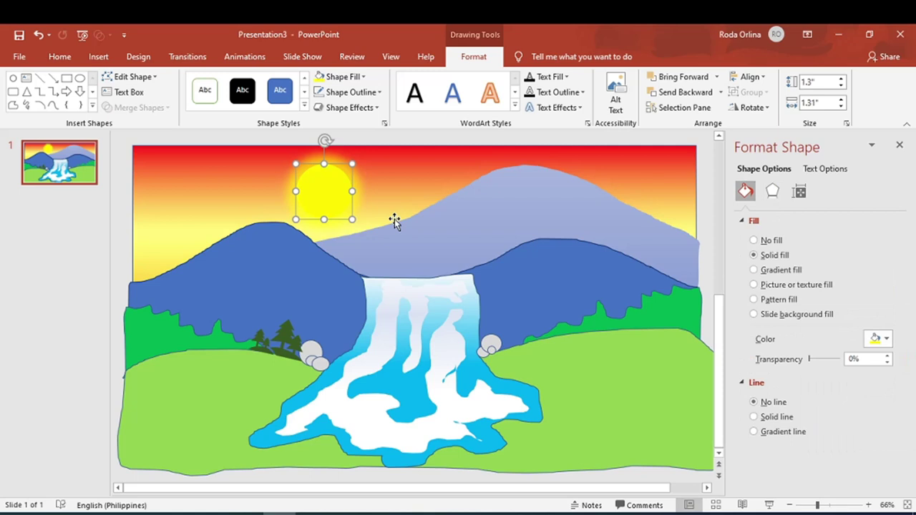
Give the left treeline a 3 pt outline
key(Escape)
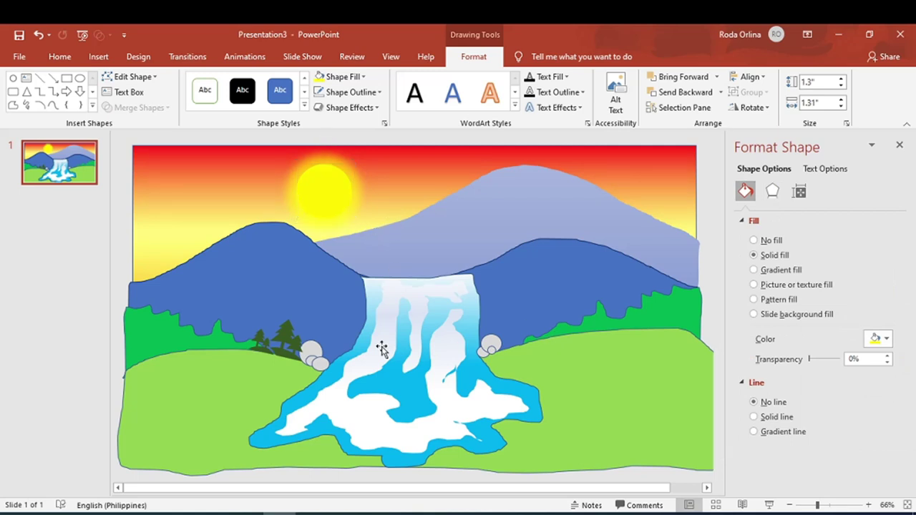
click(151, 334)
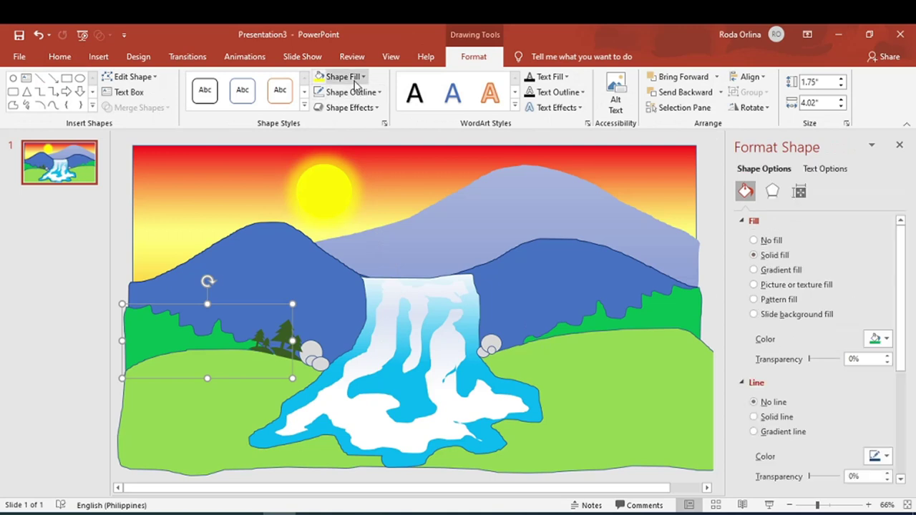
click(351, 91)
mouse_move(347, 286)
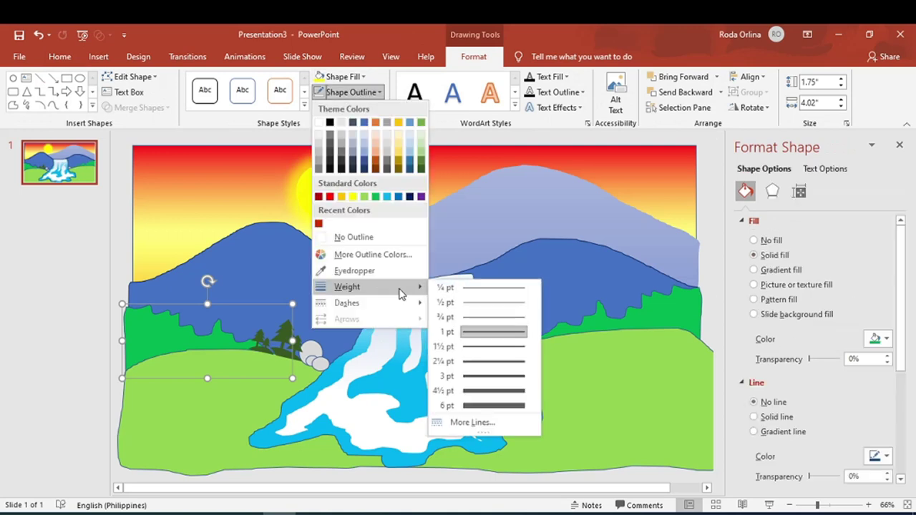
click(492, 384)
click(351, 91)
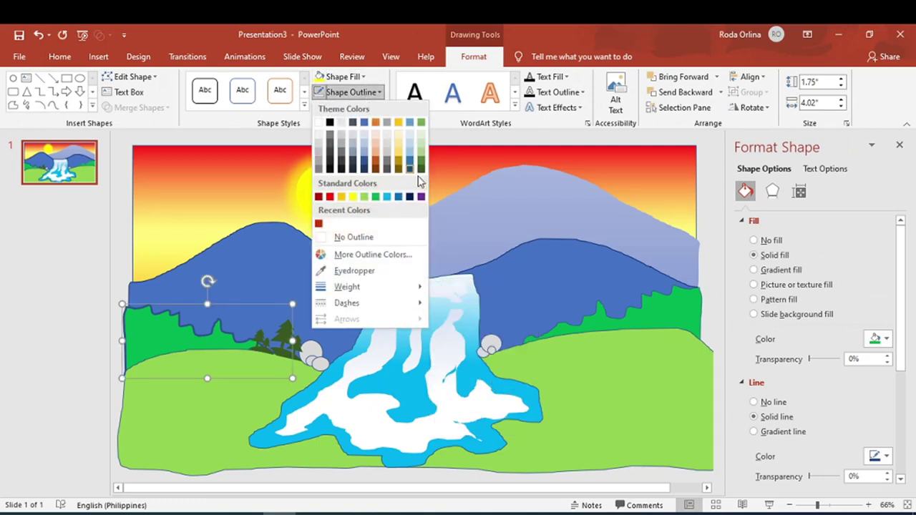
click(544, 244)
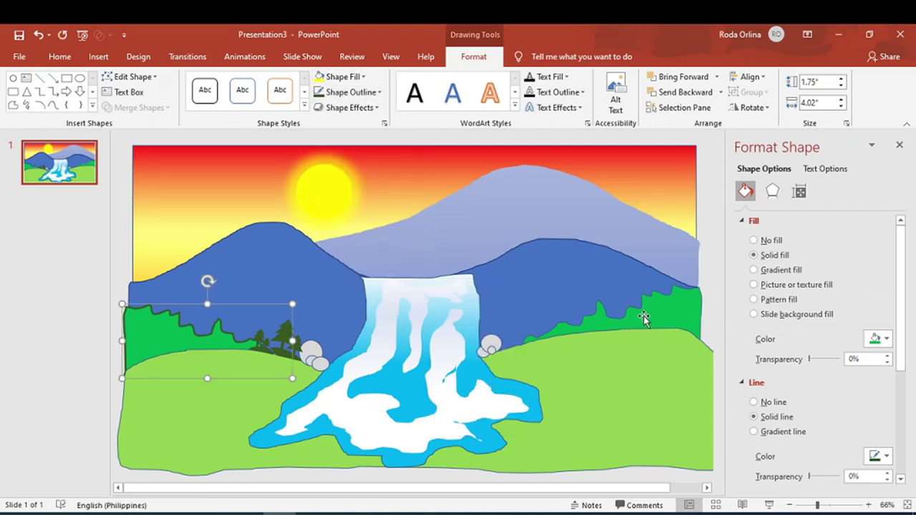
Select the right-hand treeline picture and bring up its picture formatting options
click(663, 314)
click(662, 314)
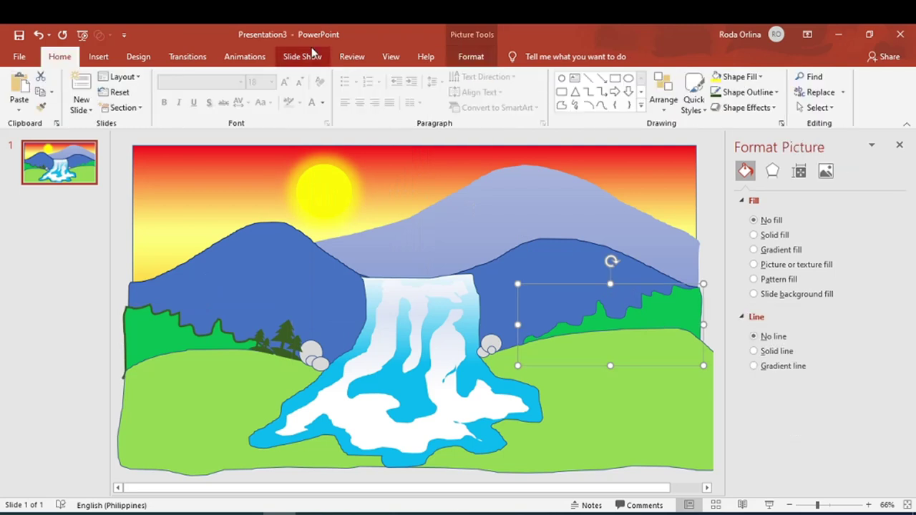
double_click(620, 290)
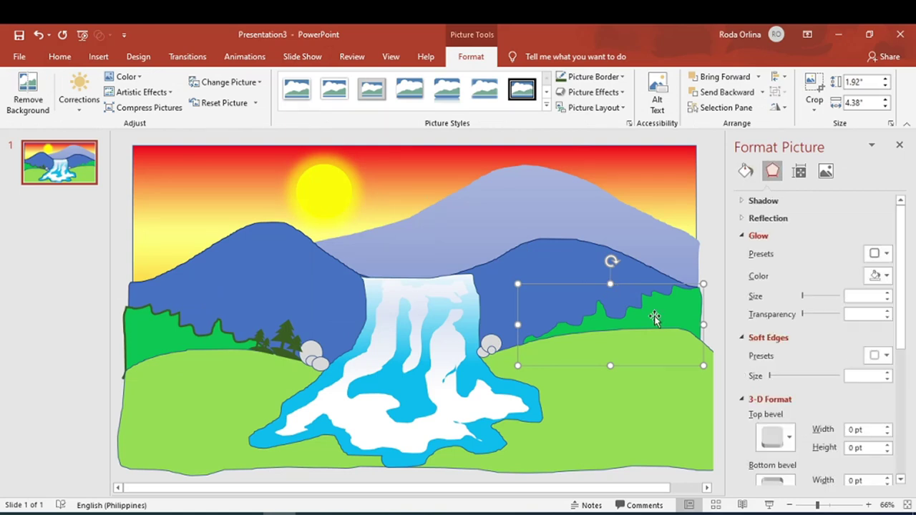
Paste the outlined left treeline as a picture over the right mountain and flip it horizontally
key(Tab)
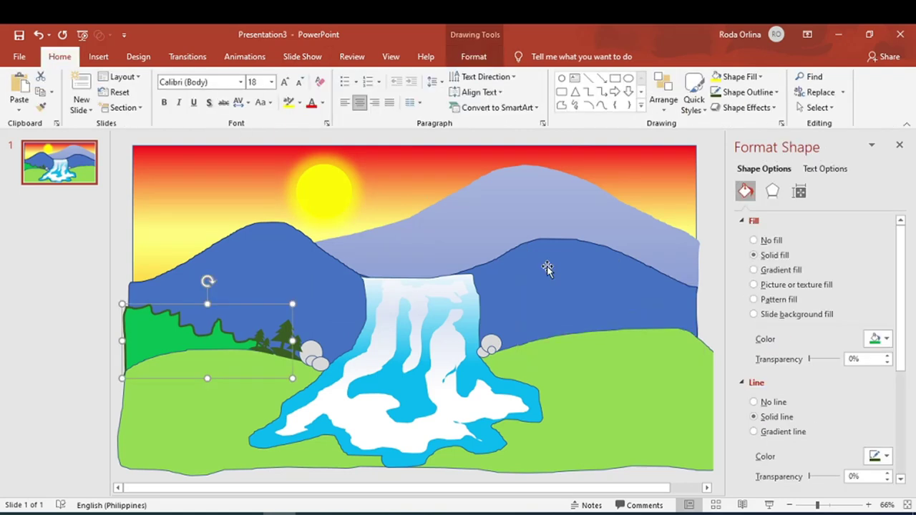
right_click(548, 269)
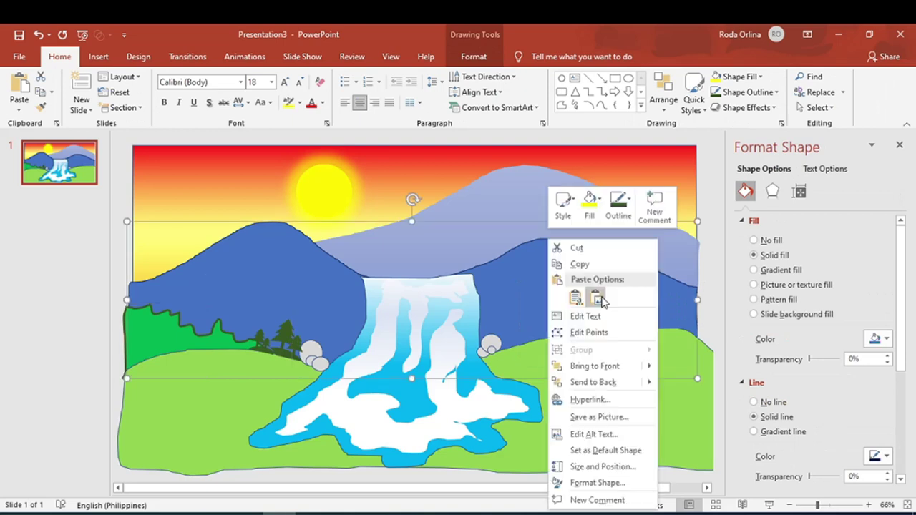
click(597, 300)
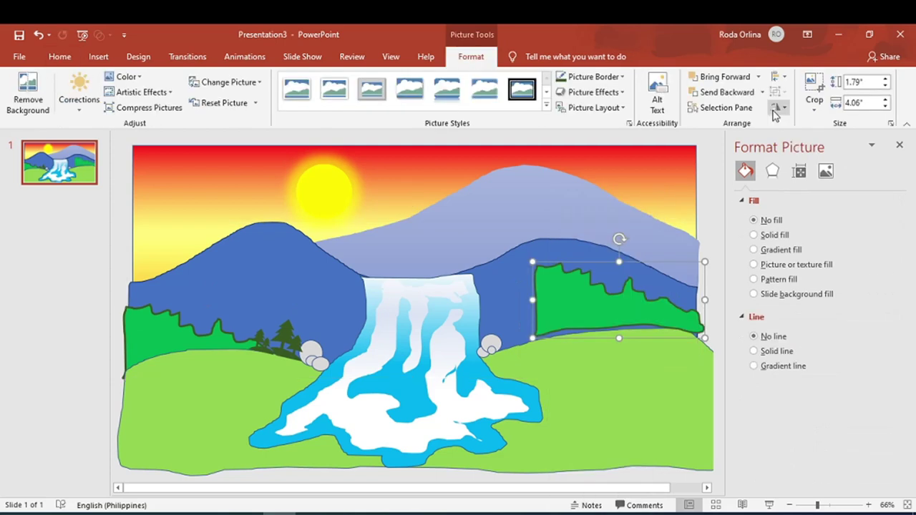
click(778, 107)
click(804, 159)
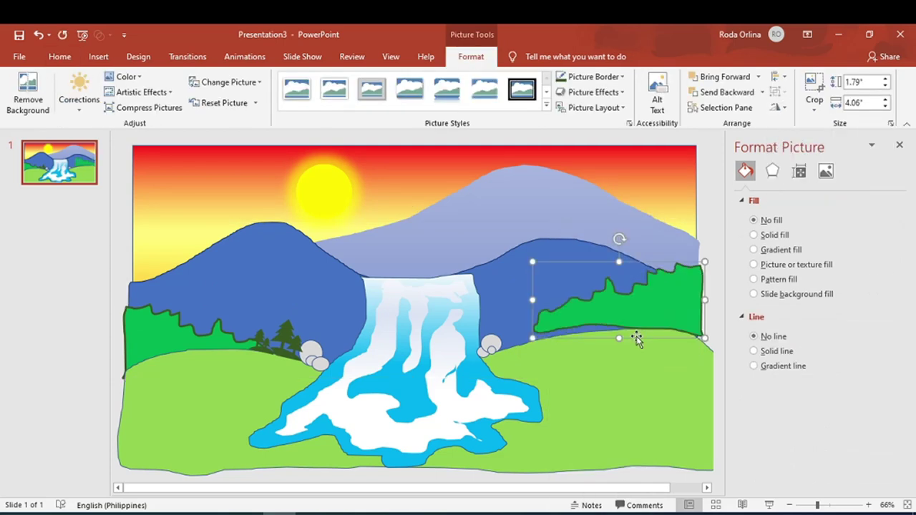
Adjust the mirrored treeline's layer to sit in front of the right mountain and nudge it onto the right hill
click(738, 93)
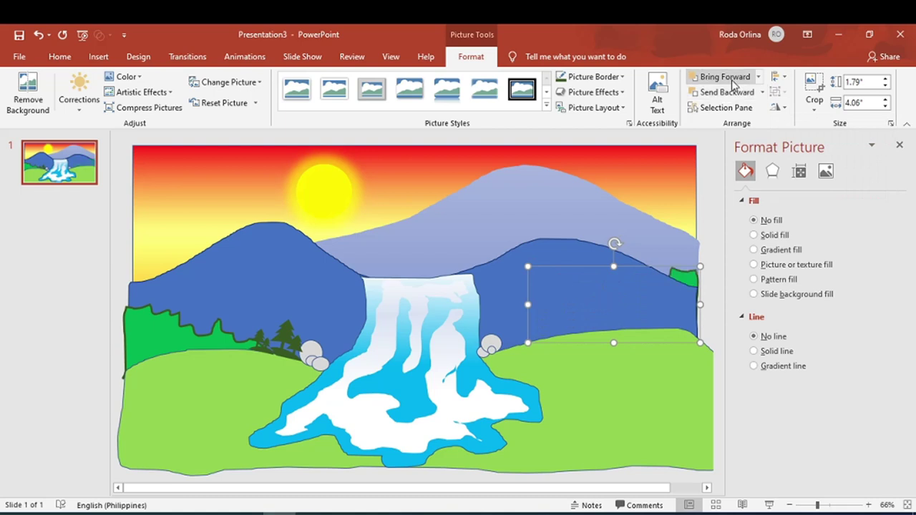
click(732, 79)
drag(656, 308, 659, 310)
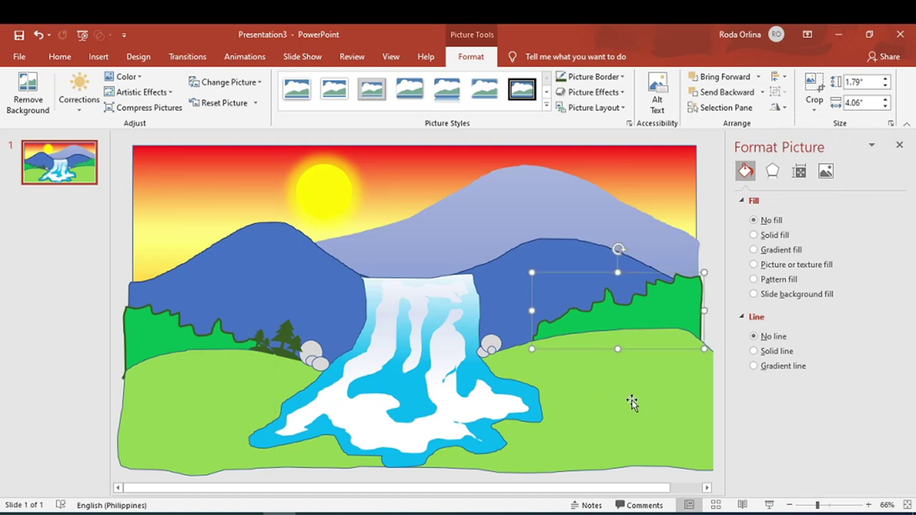
click(638, 402)
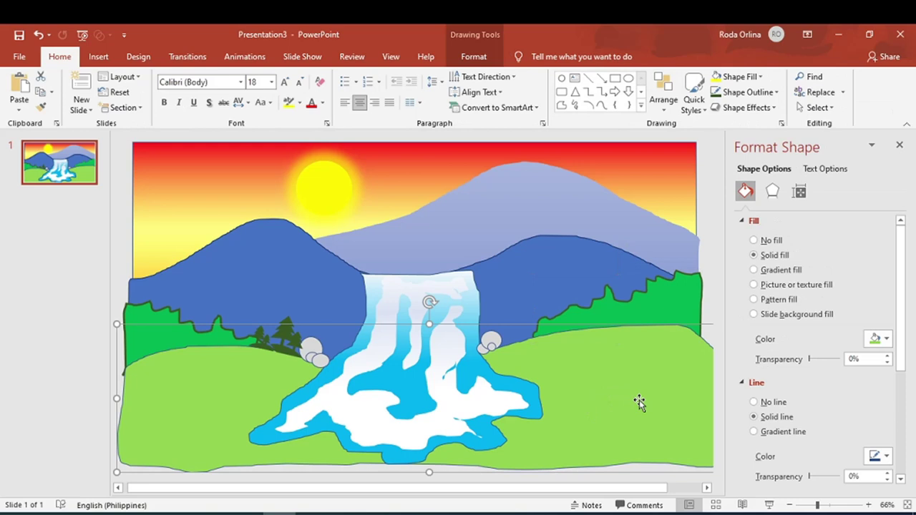
Give the green ground a dark green 4½ pt outline
click(472, 57)
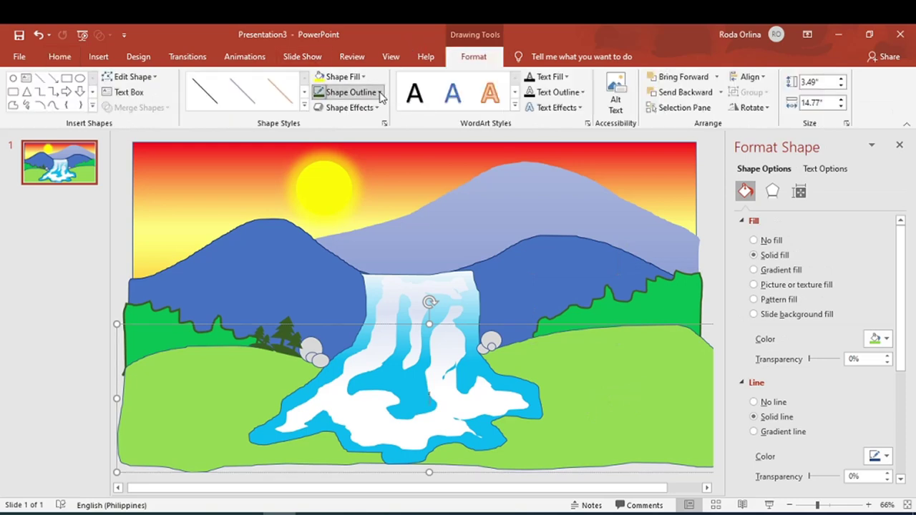
click(379, 93)
click(422, 170)
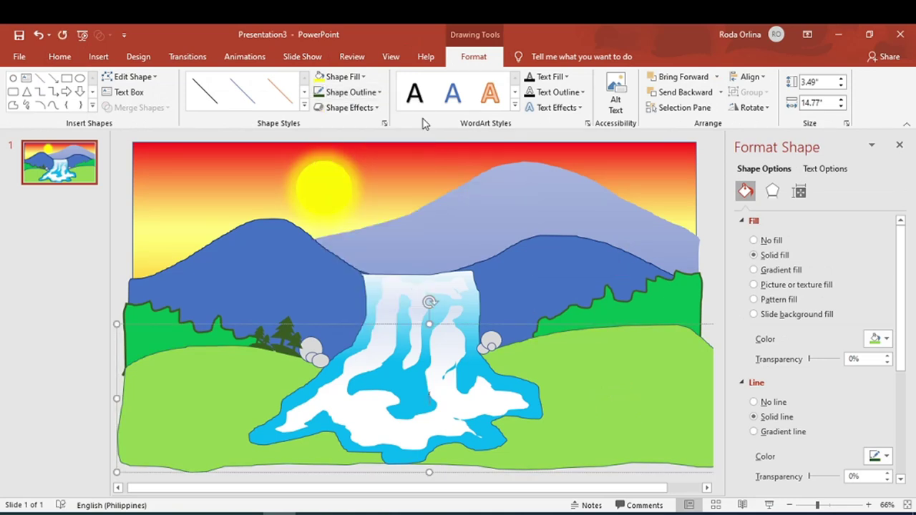
click(379, 92)
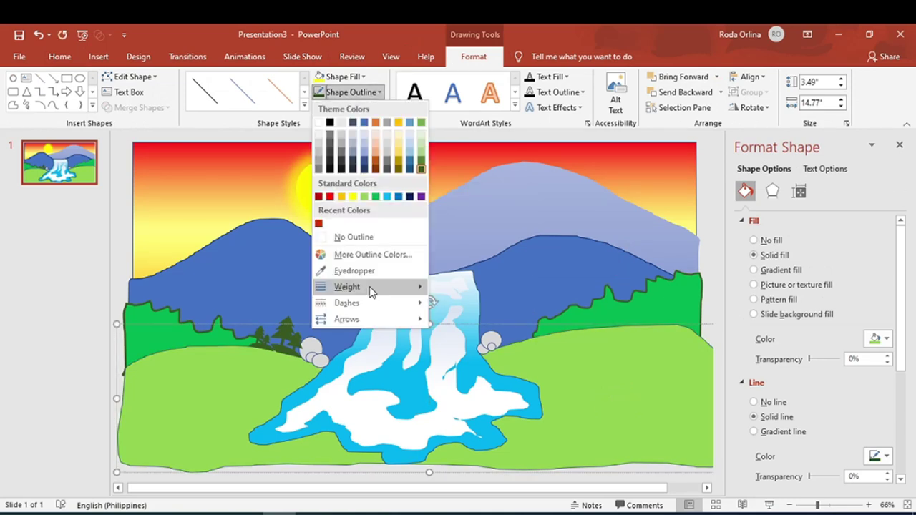
mouse_move(347, 286)
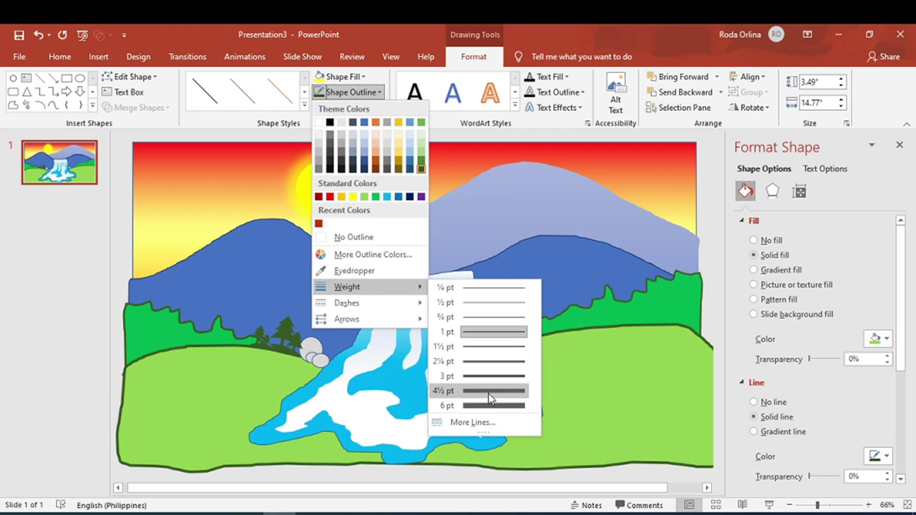
click(488, 393)
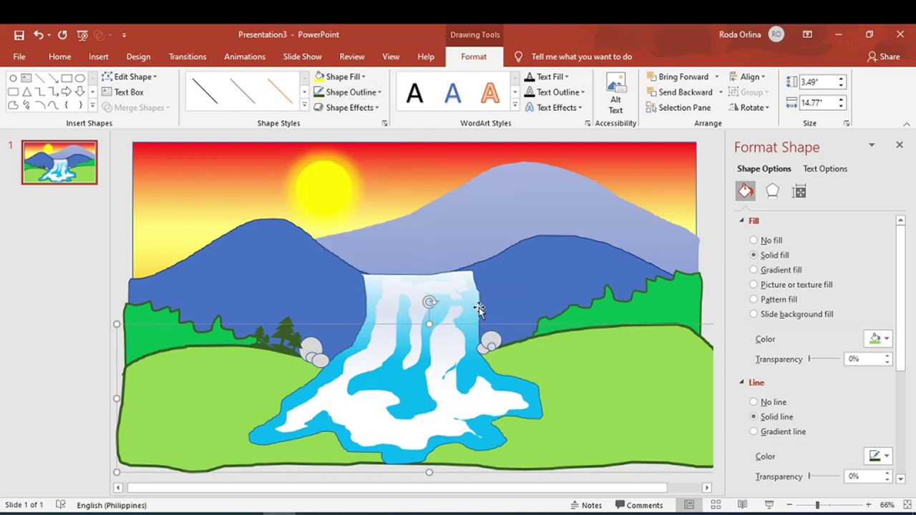
Outline the dark blue mountains at 4½ pt and the light blue mountain at 3 pt
click(585, 262)
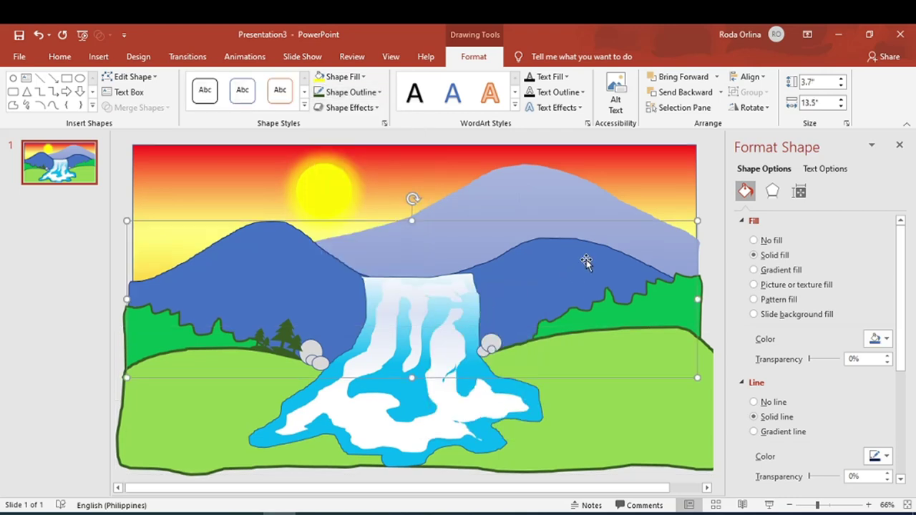
click(358, 93)
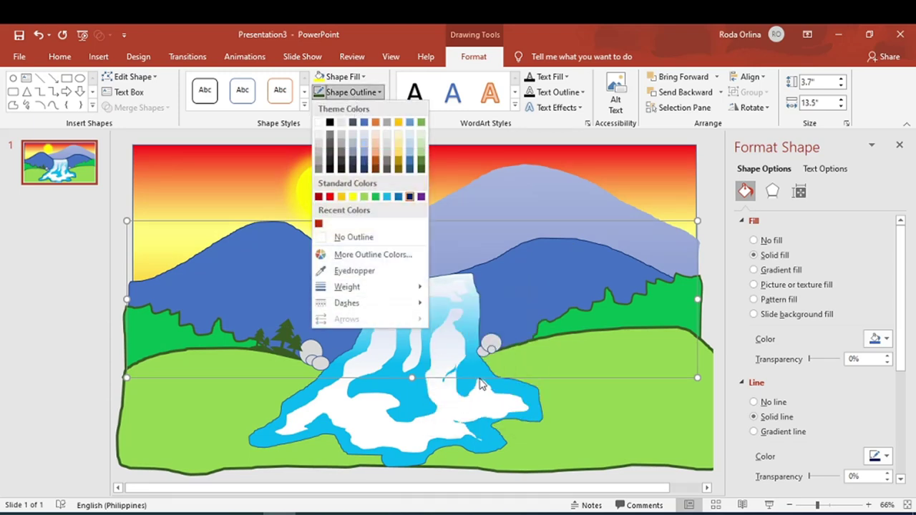
mouse_move(347, 287)
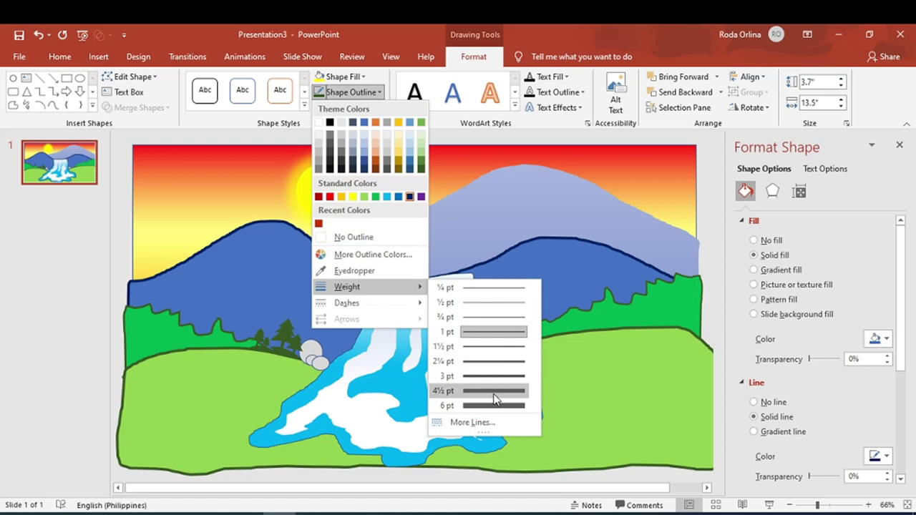
click(496, 392)
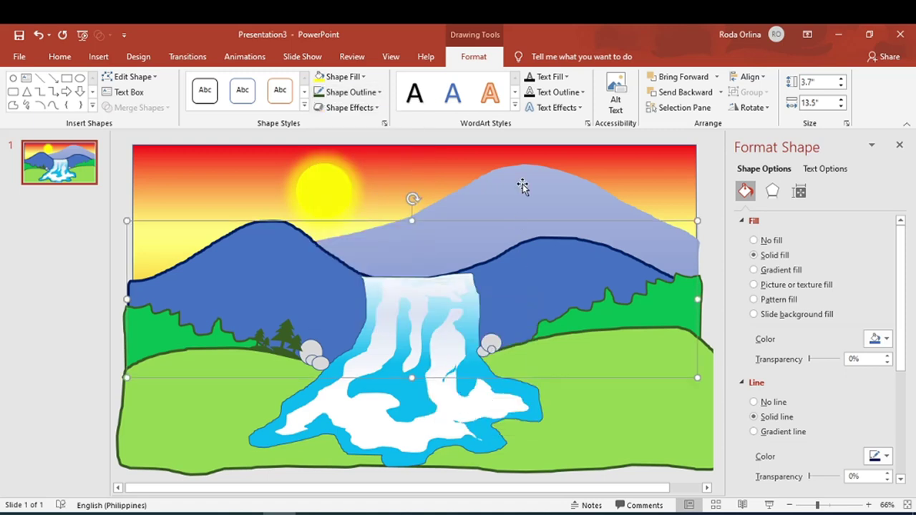
click(523, 187)
click(350, 96)
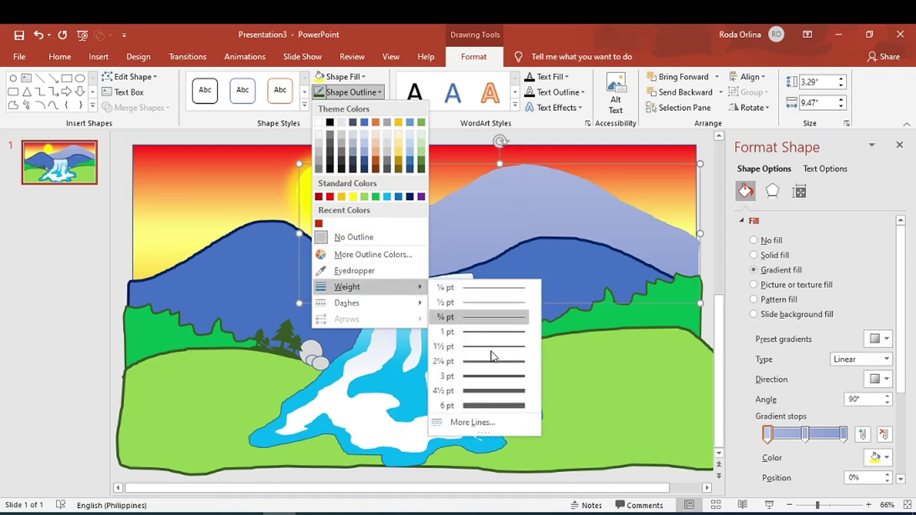
click(486, 377)
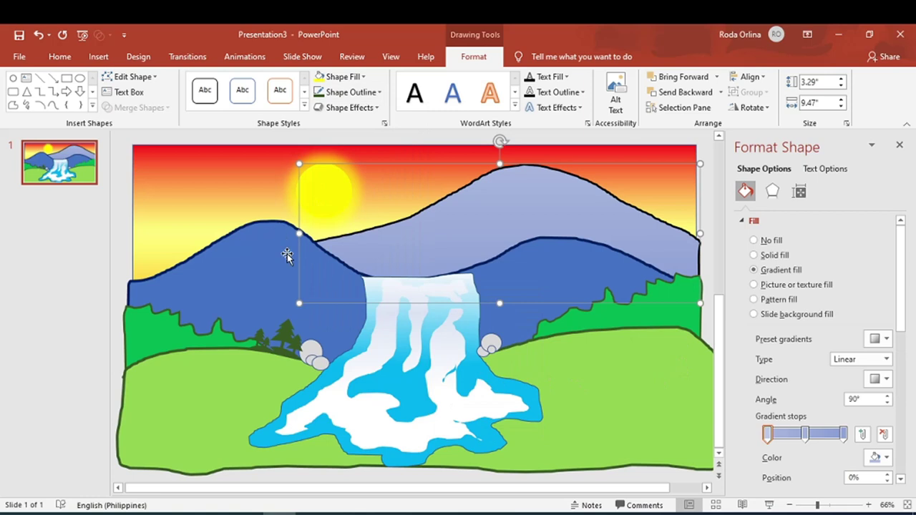
Give the waterfall a 3 pt outline
click(252, 435)
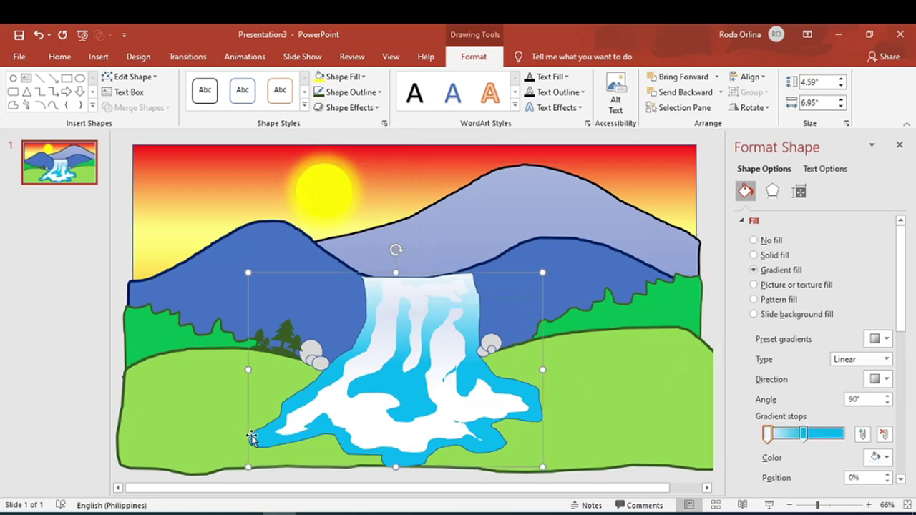
click(355, 99)
mouse_move(347, 286)
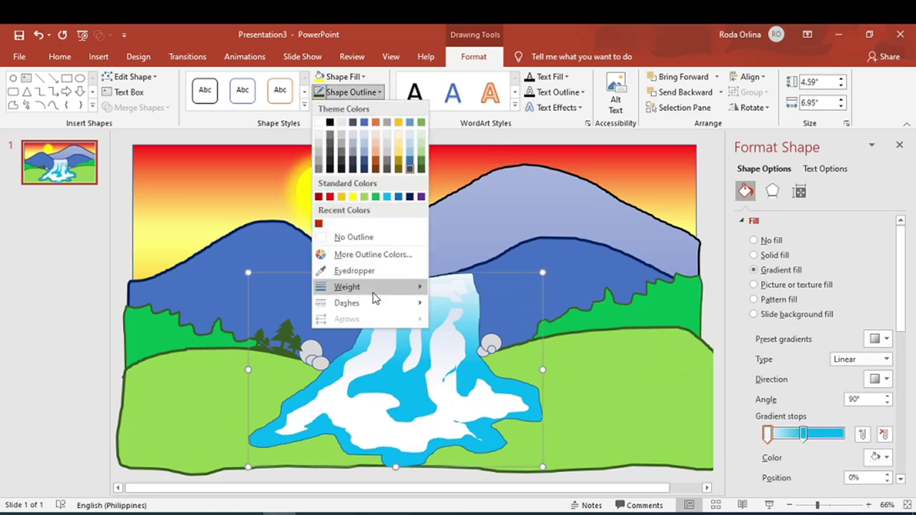
click(495, 381)
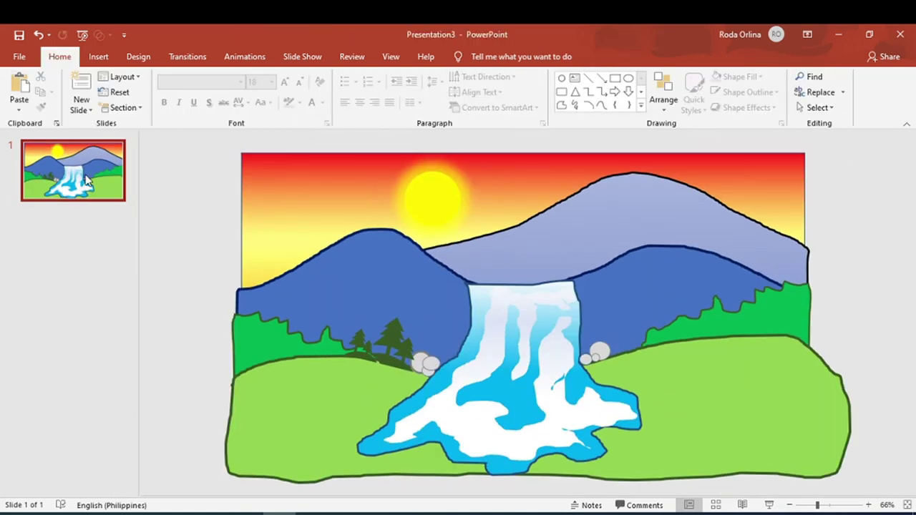
right_click(85, 175)
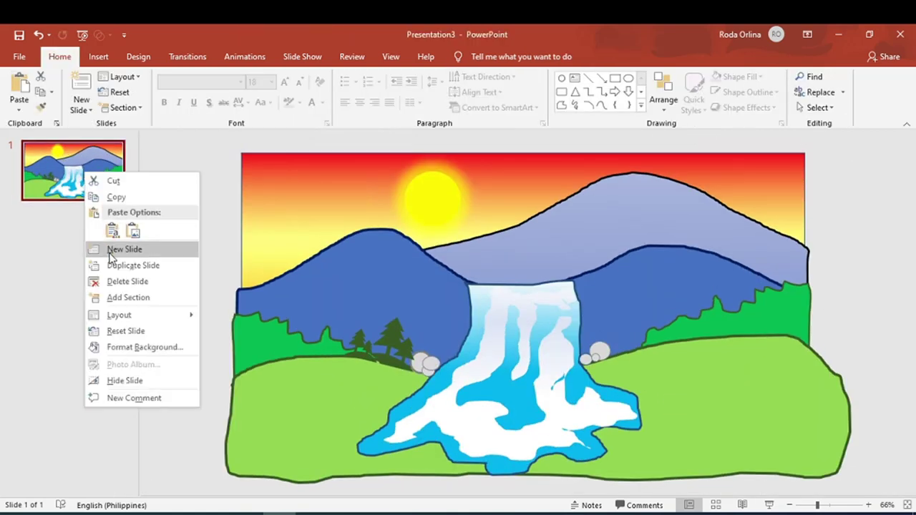
Copy slide 1 and add a new blank slide 2
click(219, 290)
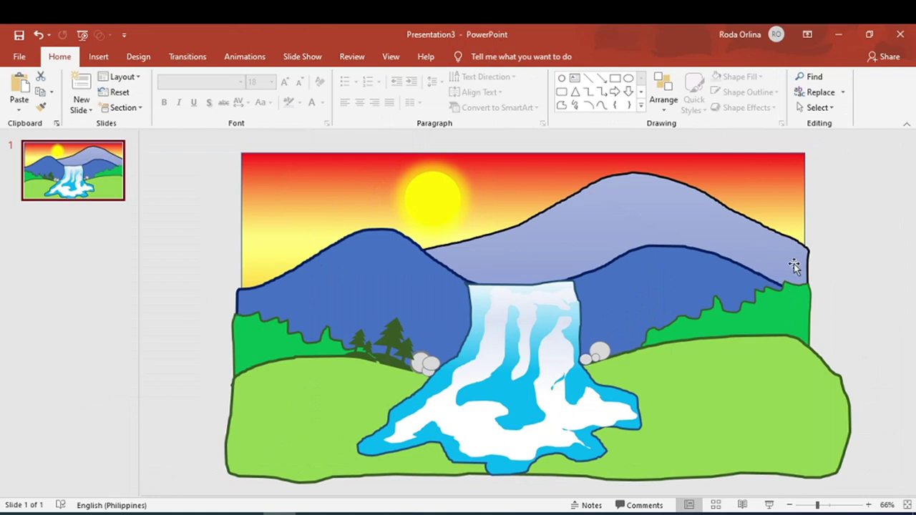
right_click(95, 175)
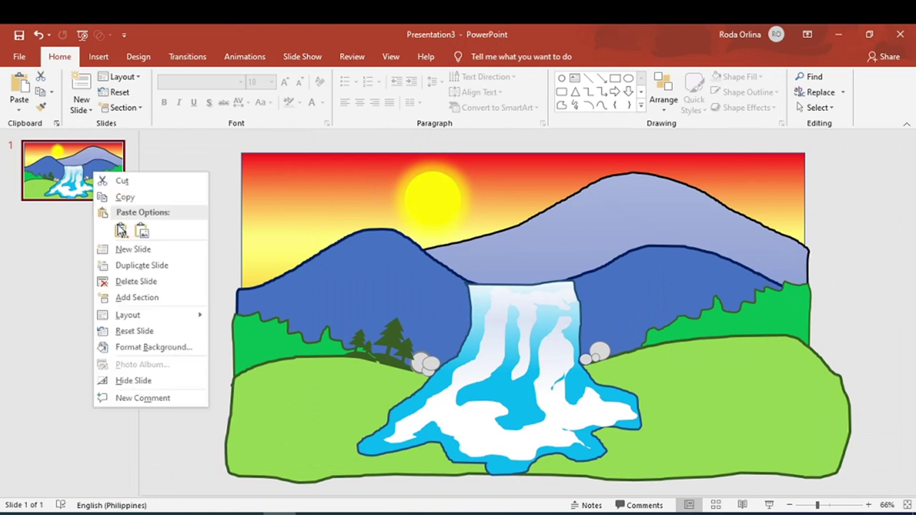
click(126, 197)
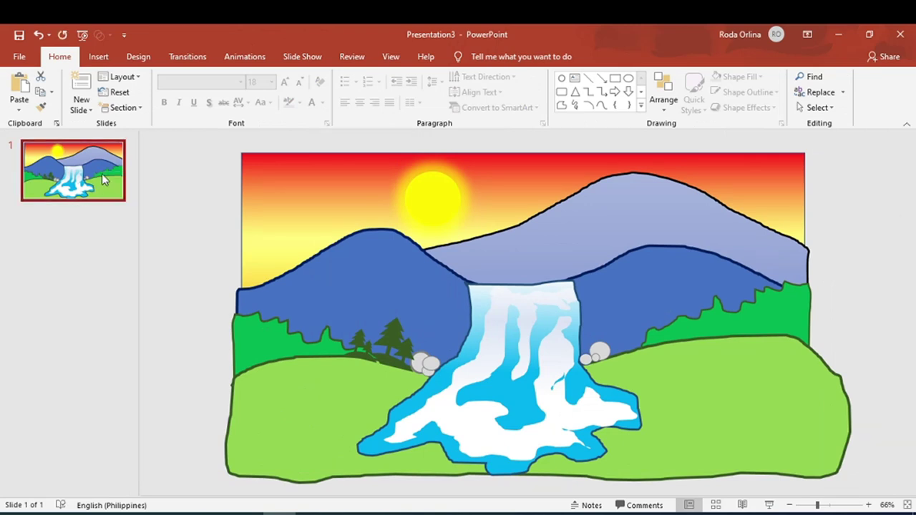
right_click(102, 179)
click(122, 249)
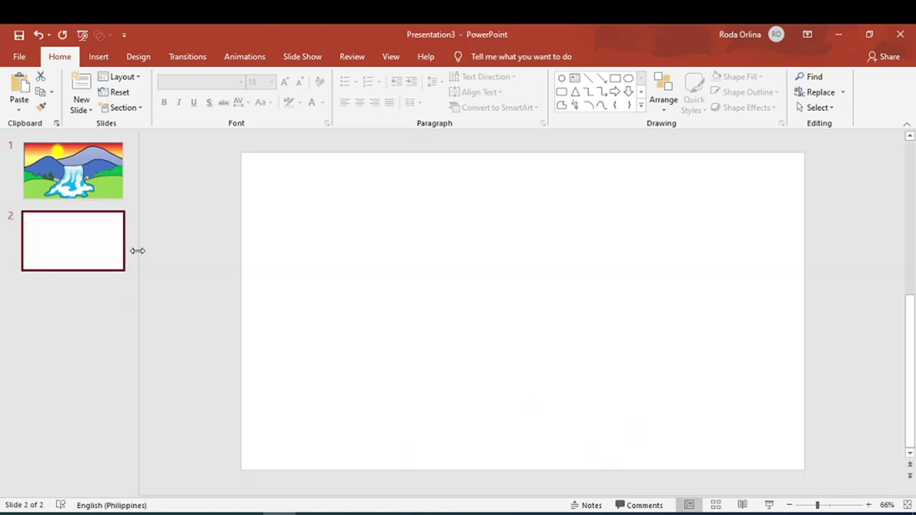
Paste the copied scene as a picture on slide 2 and stretch it to fill the slide
right_click(315, 219)
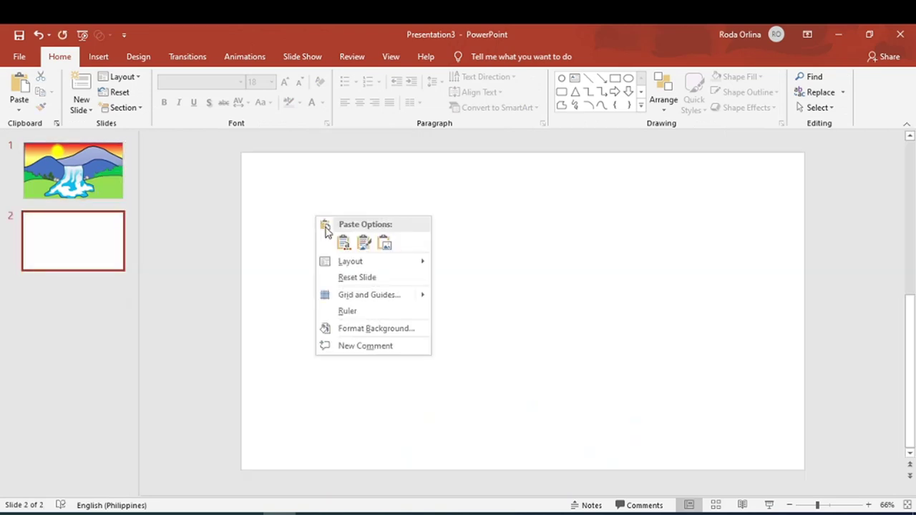
click(384, 244)
mouse_move(512, 302)
mouse_down()
mouse_move(407, 233)
mouse_move(374, 231)
mouse_up()
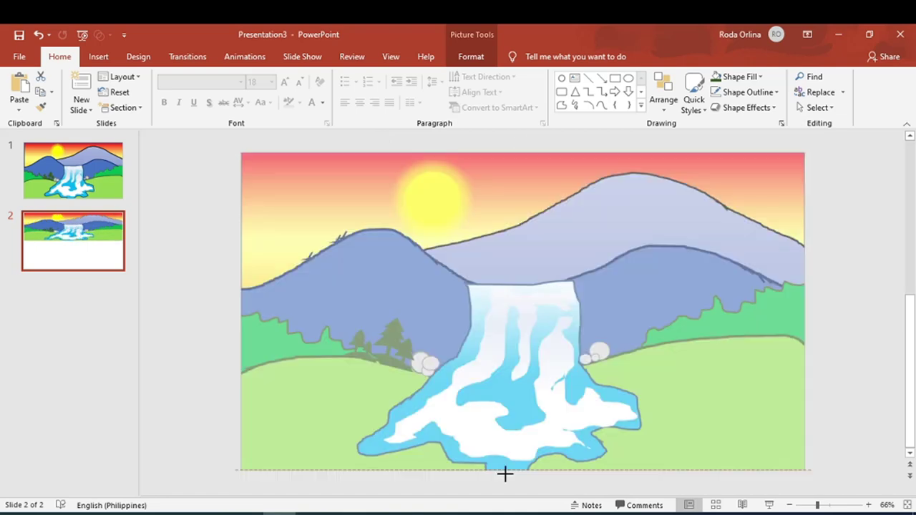
drag(505, 473, 505, 486)
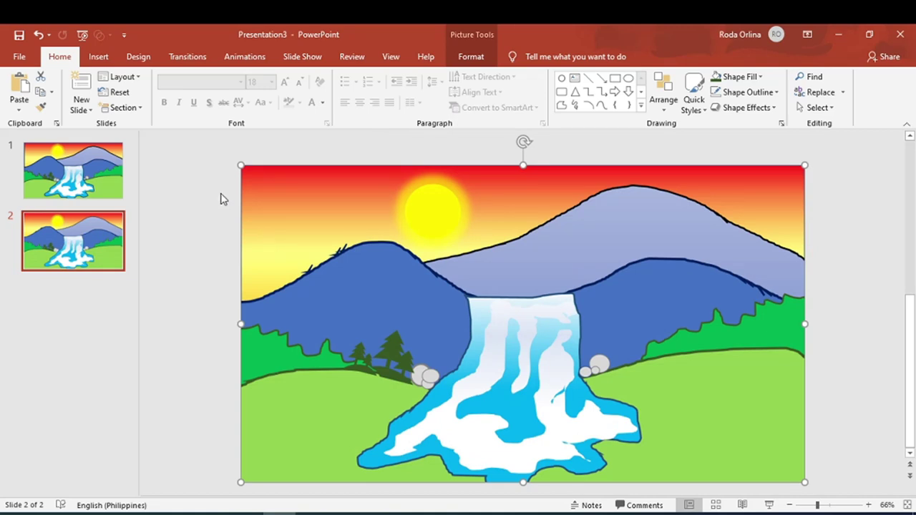
Delete the original slide 1, leaving only the flattened waterfall picture slide
click(109, 179)
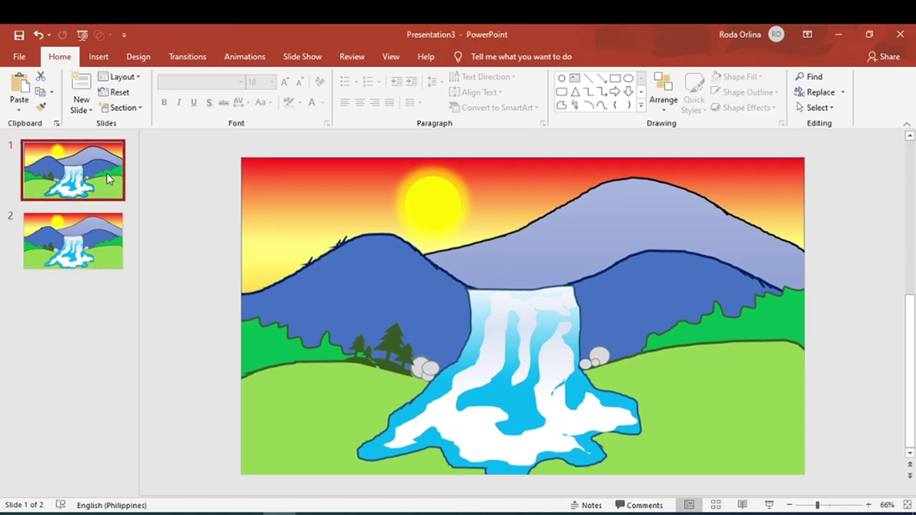
key(Delete)
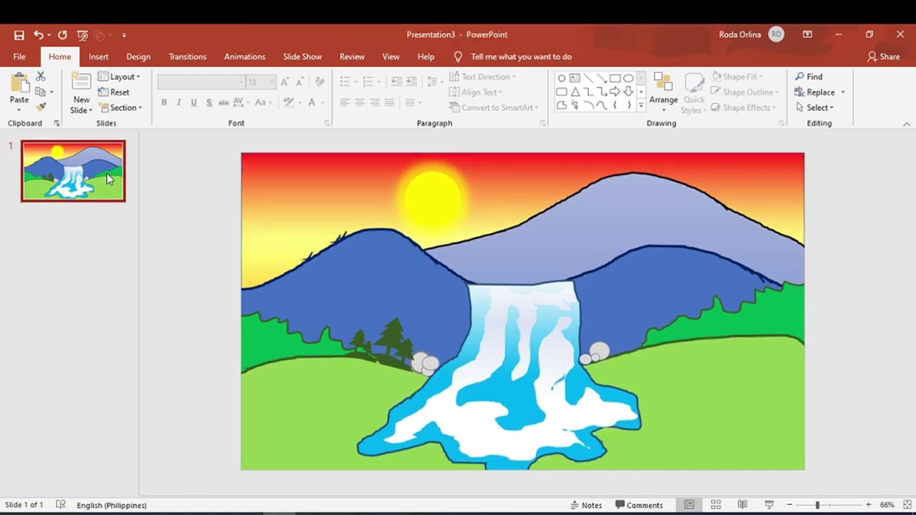
click(884, 238)
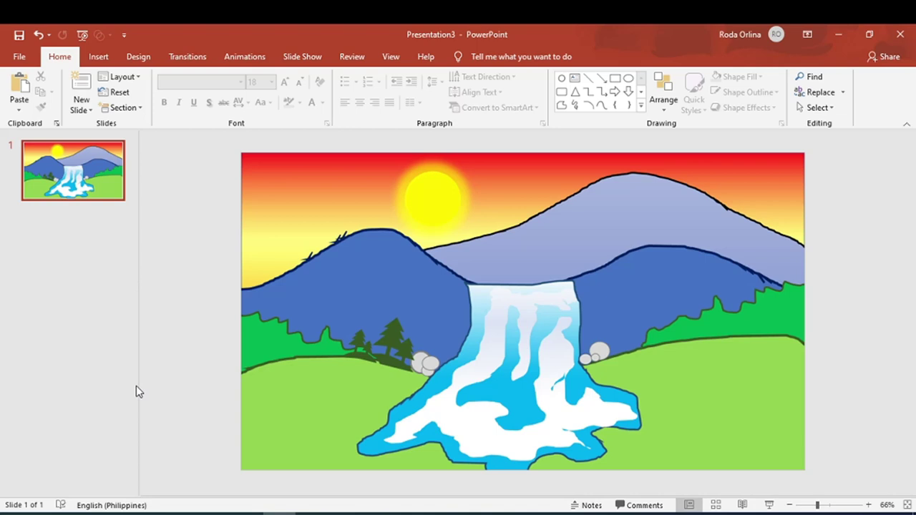
Hide the slide thumbnails pane and zoom in on the waterfall slide
drag(138, 391, 7, 351)
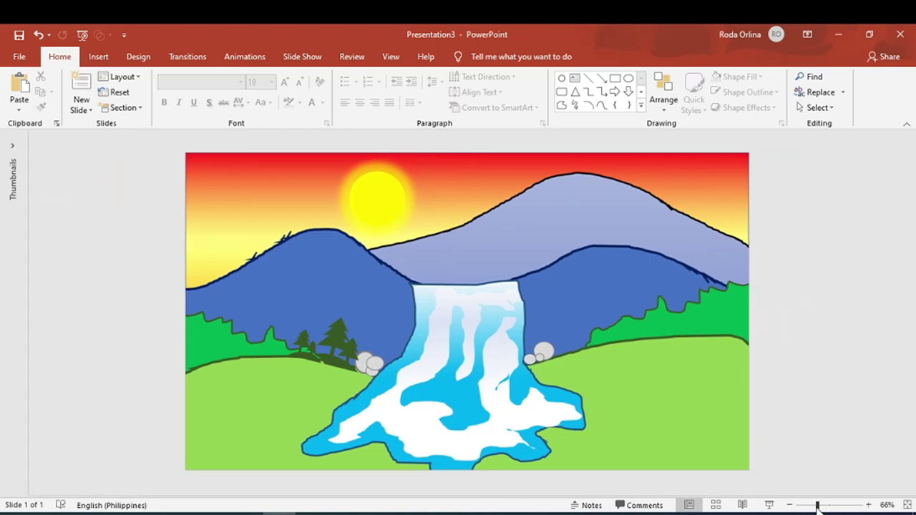
click(868, 505)
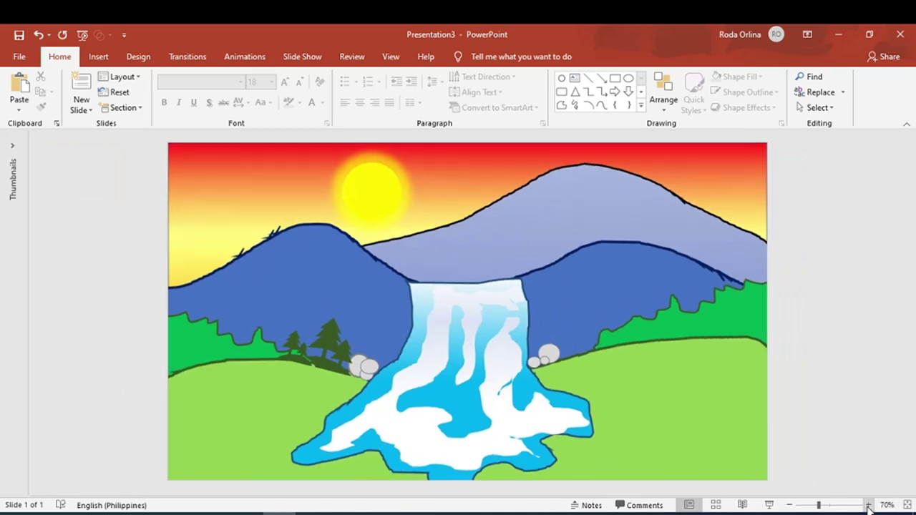
click(868, 505)
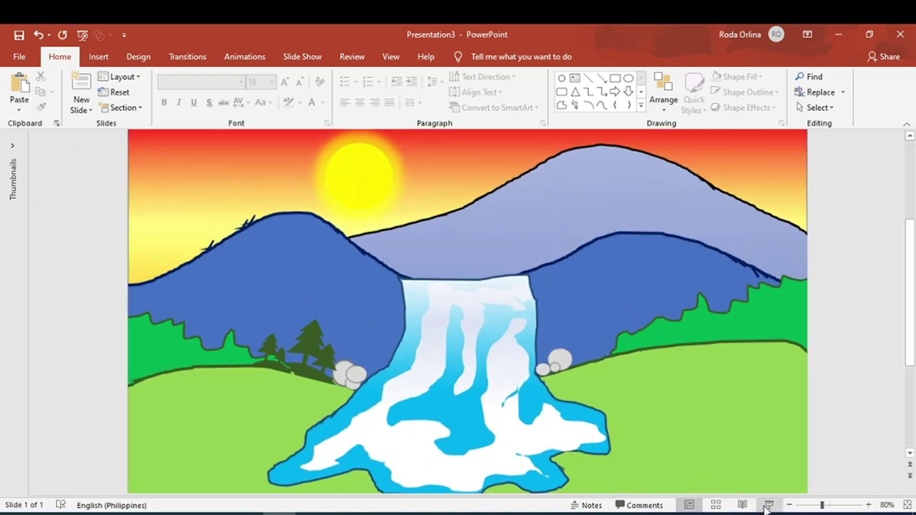
click(790, 505)
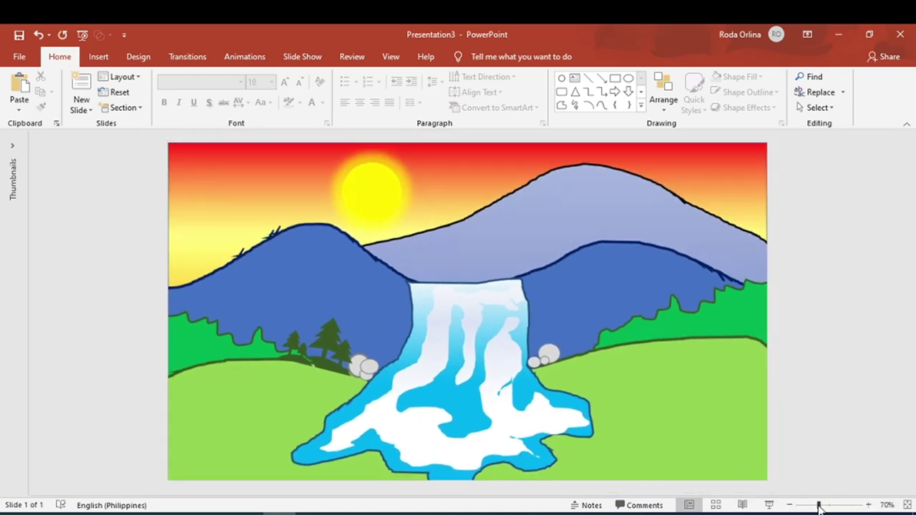
Zoom far out, then step back in to inspect the finished waterfall scene
drag(820, 506, 766, 509)
click(868, 505)
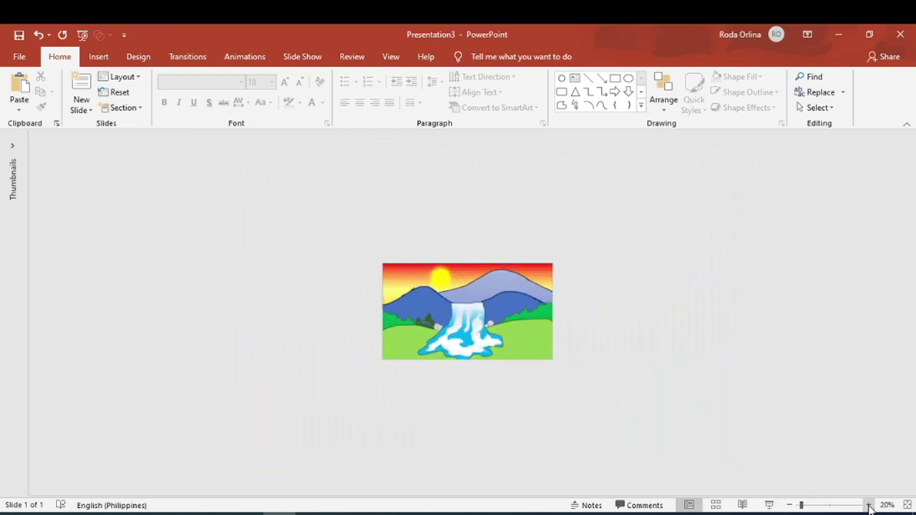
click(868, 505)
click(868, 506)
click(868, 505)
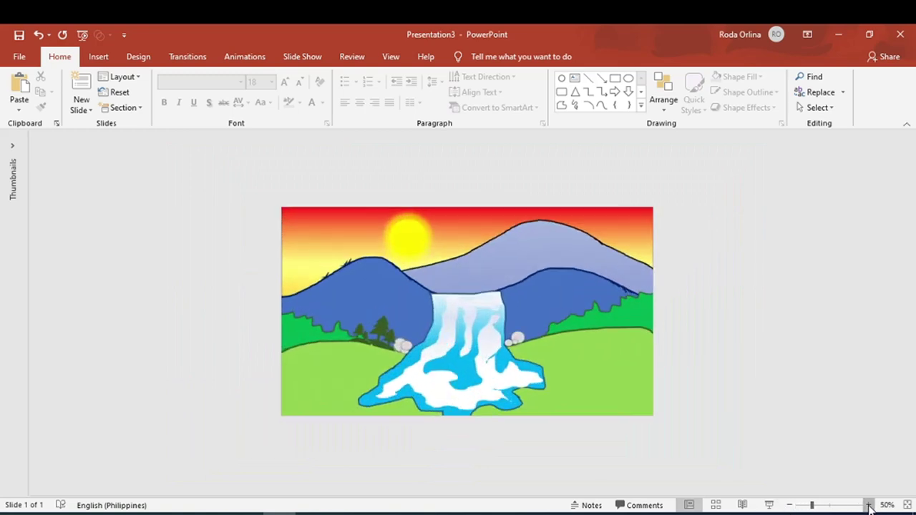
click(869, 505)
click(868, 505)
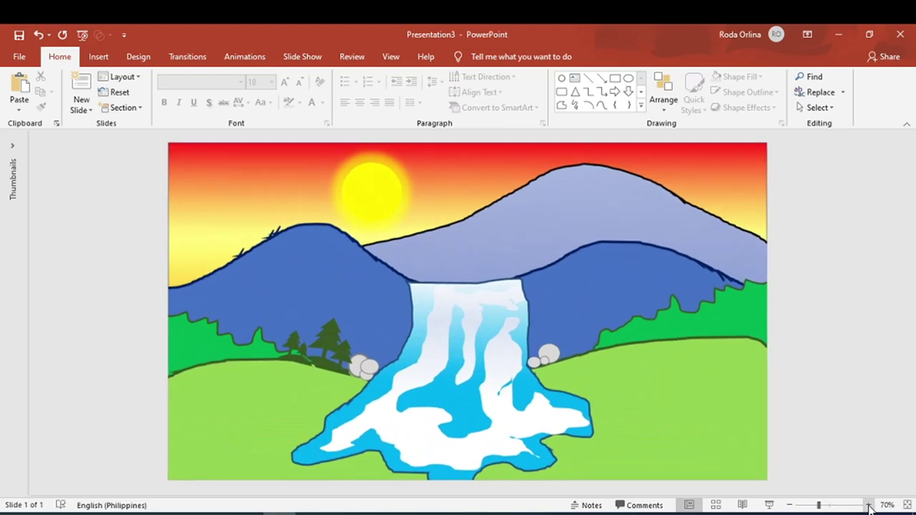